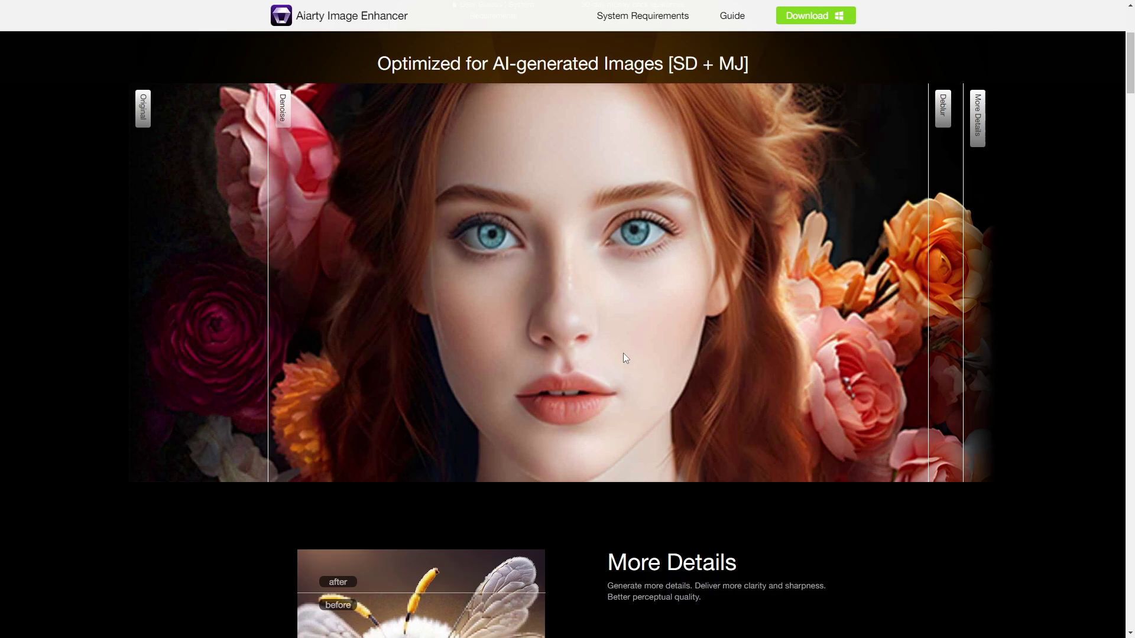
Step: Scroll the Aiarty website past the More Details section of the feature showcase
scroll(621, 355, down, 1)
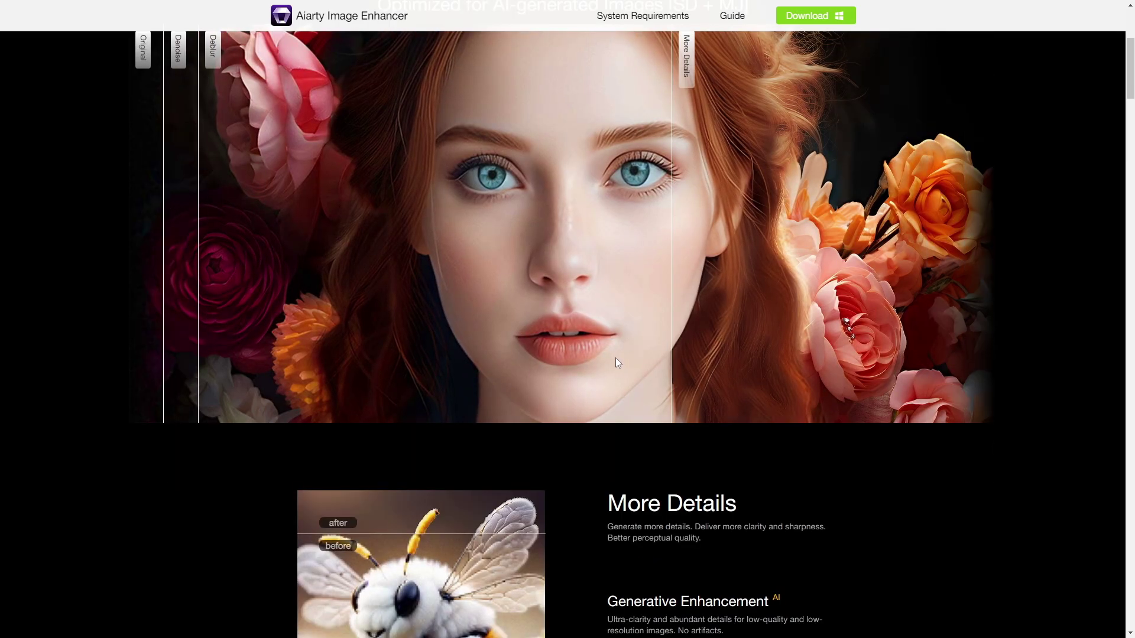
scroll(615, 358, down, 1)
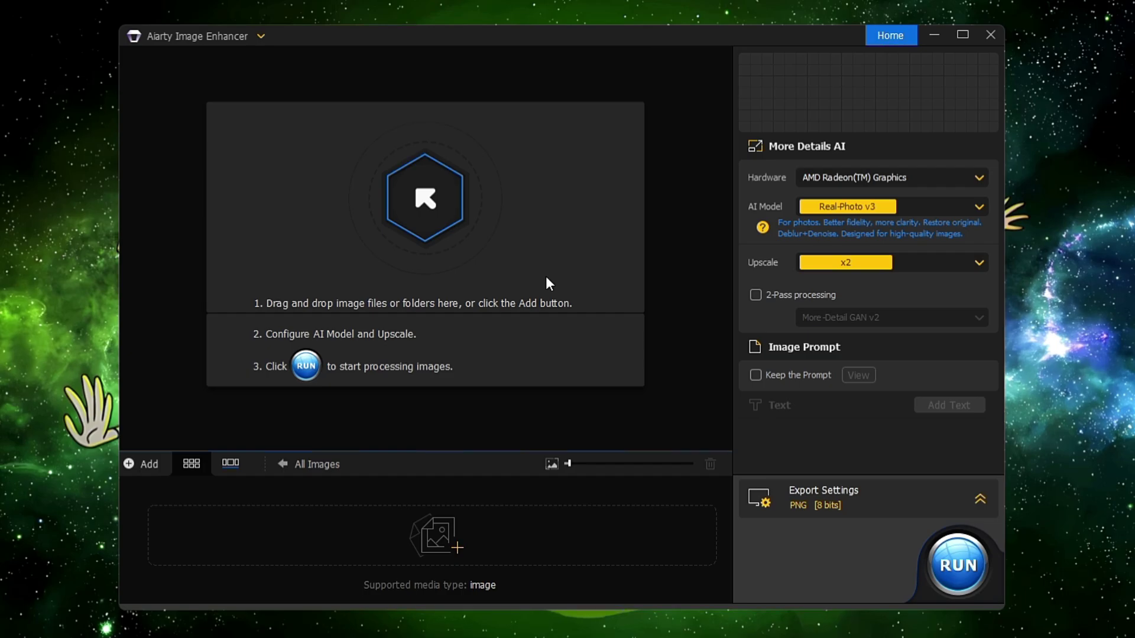
Step: Open the Pics folder and look over images.jpeg and nora.png
mouse_move(552, 637)
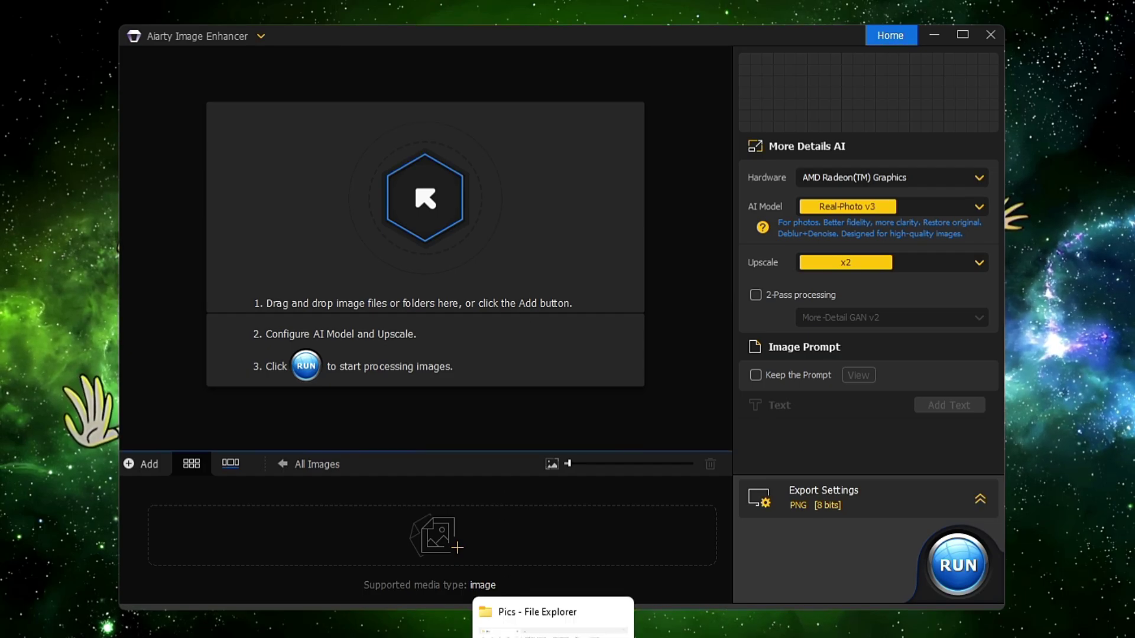
click(553, 621)
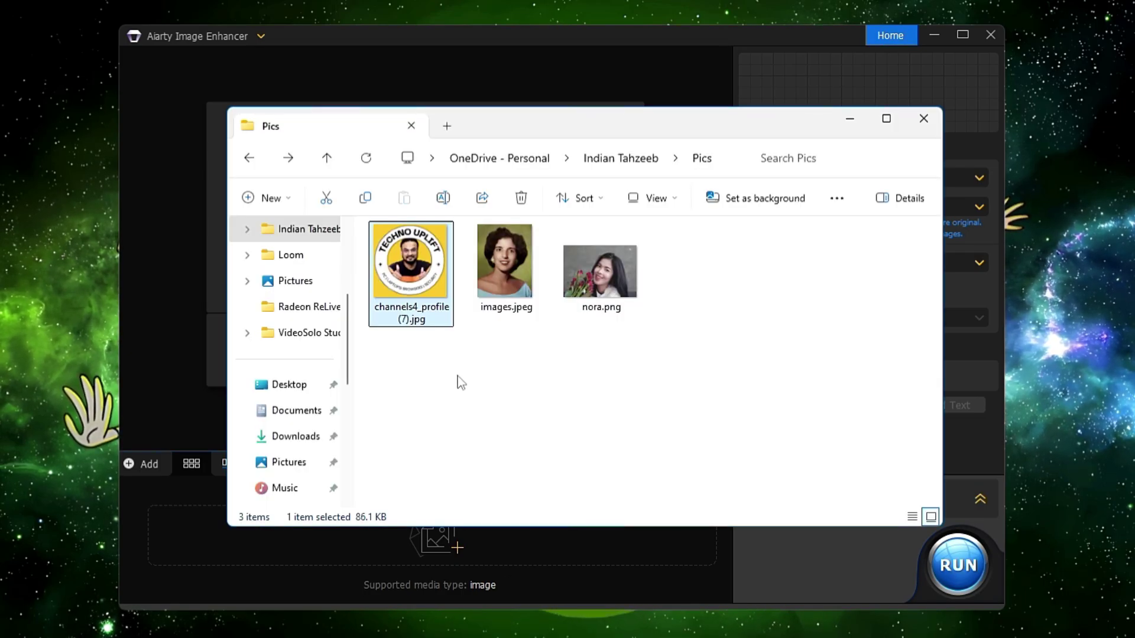
click(500, 296)
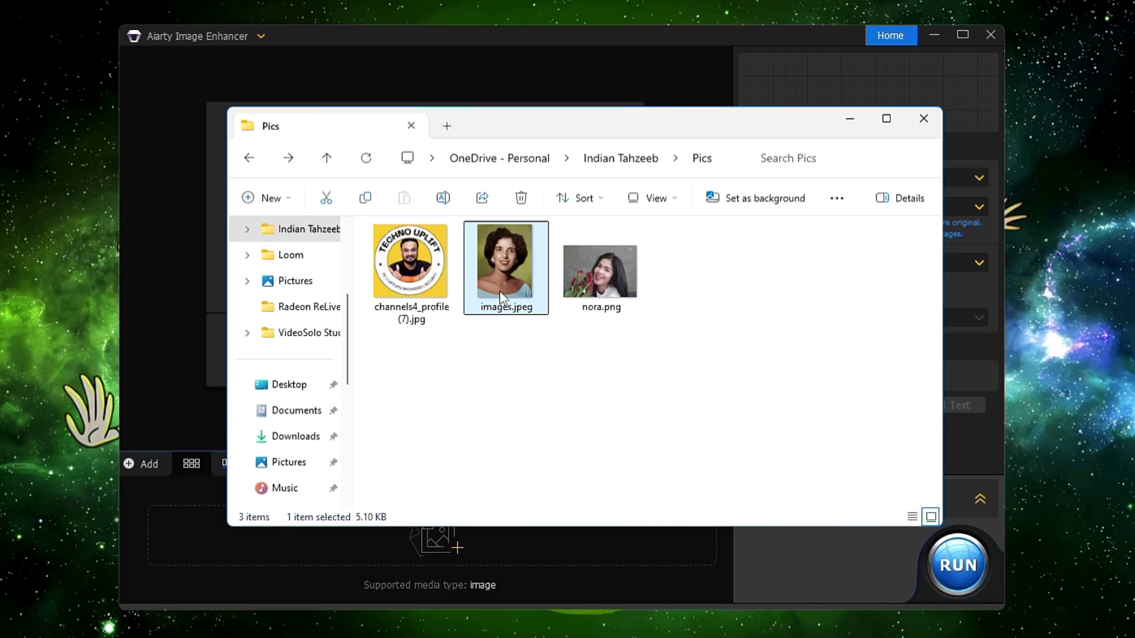
click(602, 289)
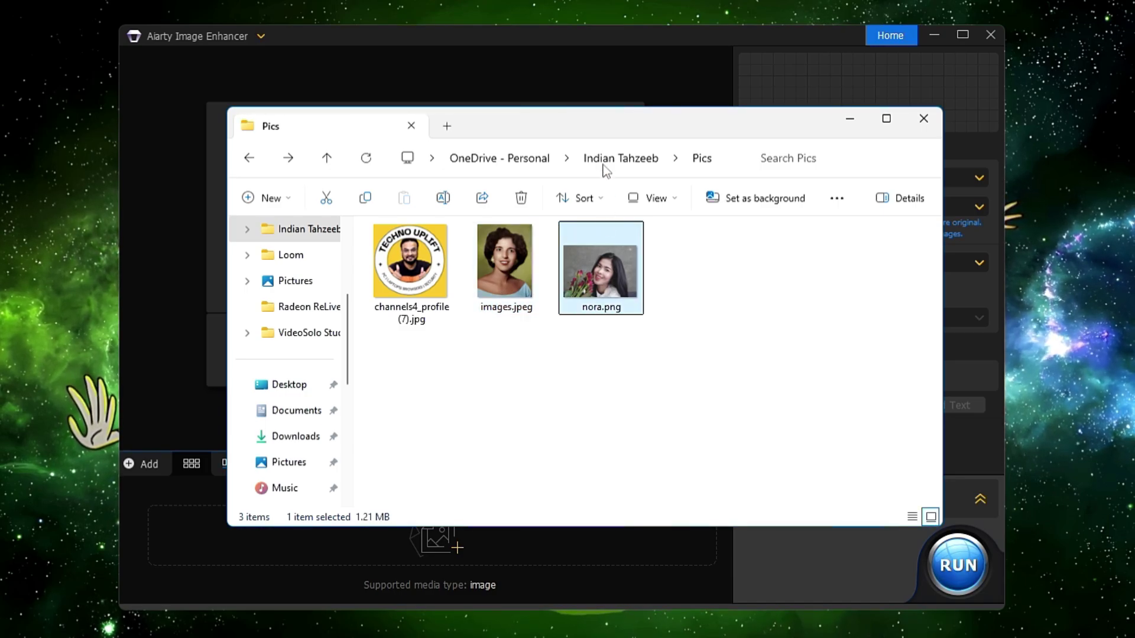
Step: Move the folder window lower and bring Aiarty Image Enhancer back to the front
click(607, 145)
drag(628, 114, 623, 279)
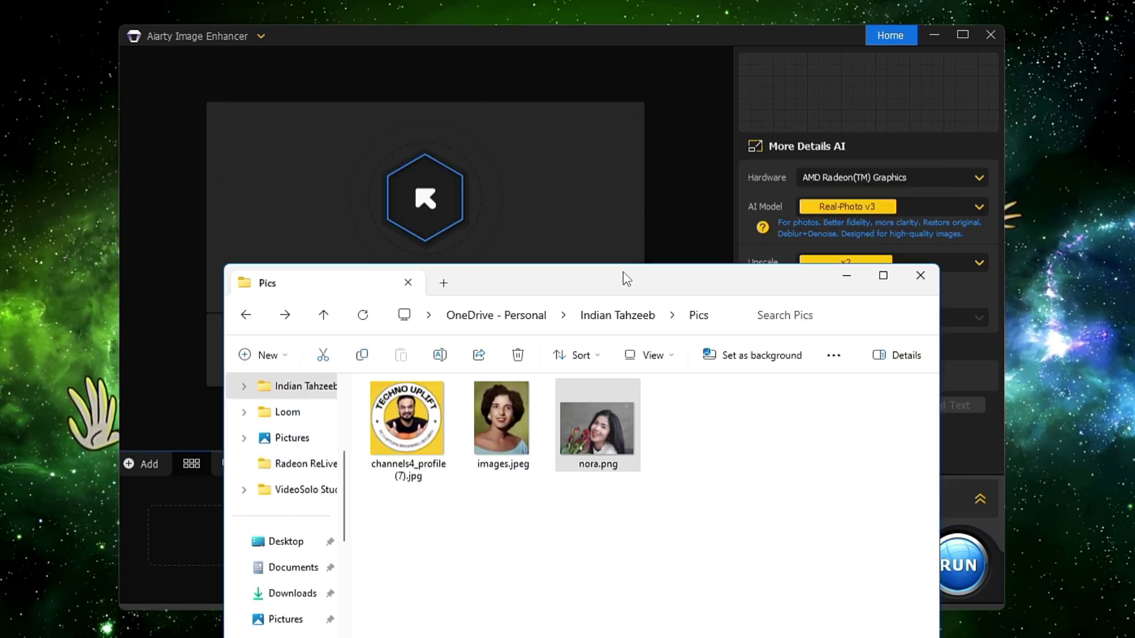
click(641, 79)
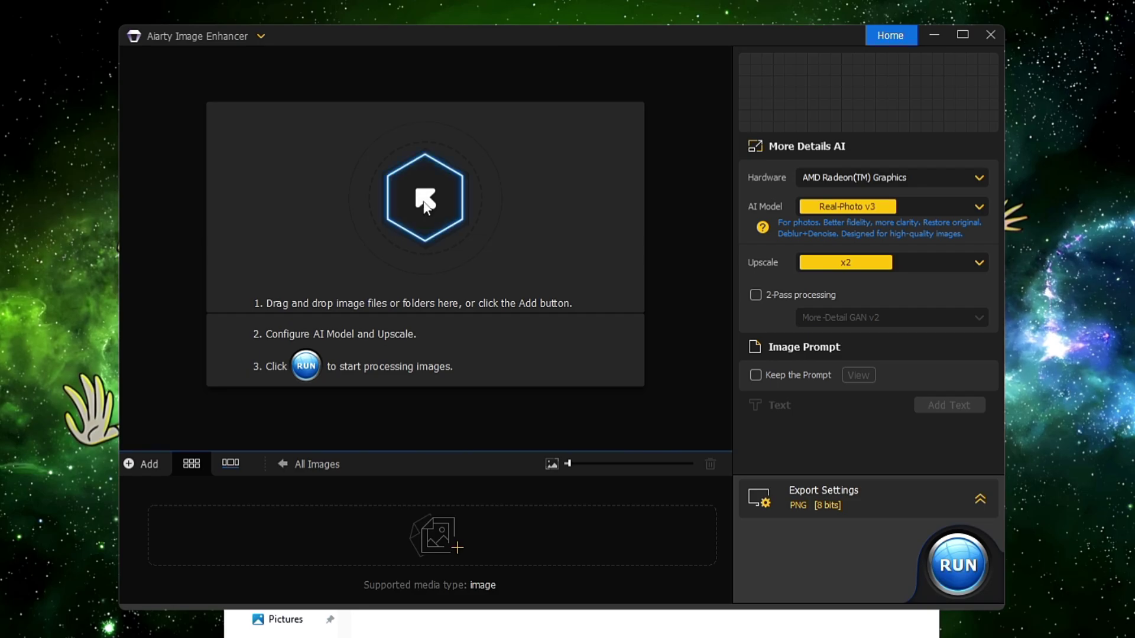
Step: Load images.jpeg from the Pics folder through the hexagon drop area
click(438, 215)
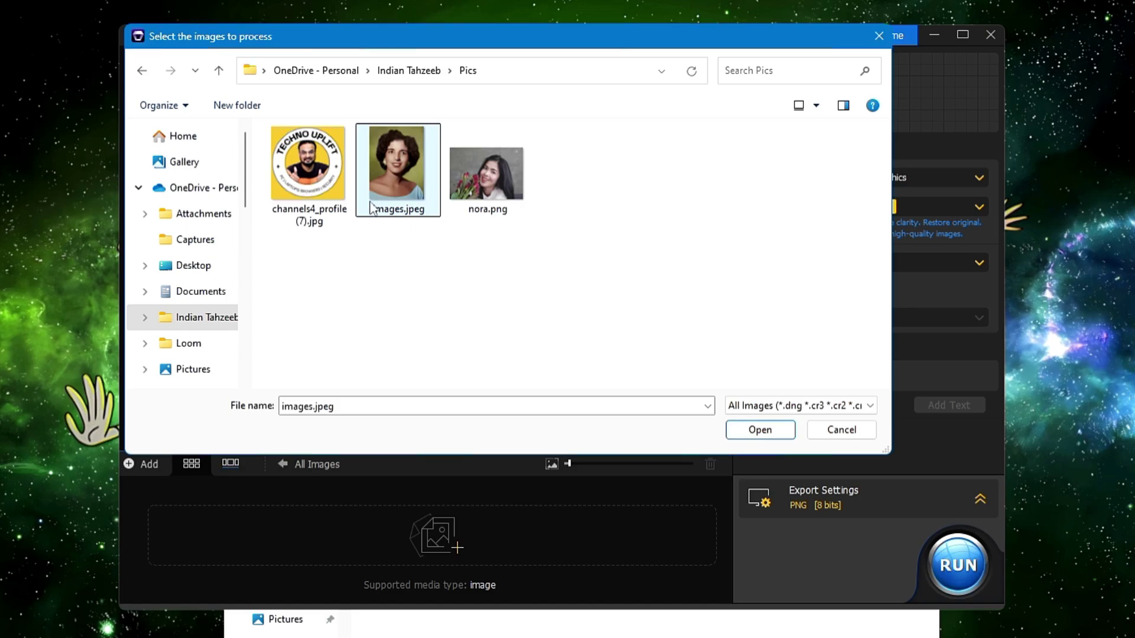
click(763, 430)
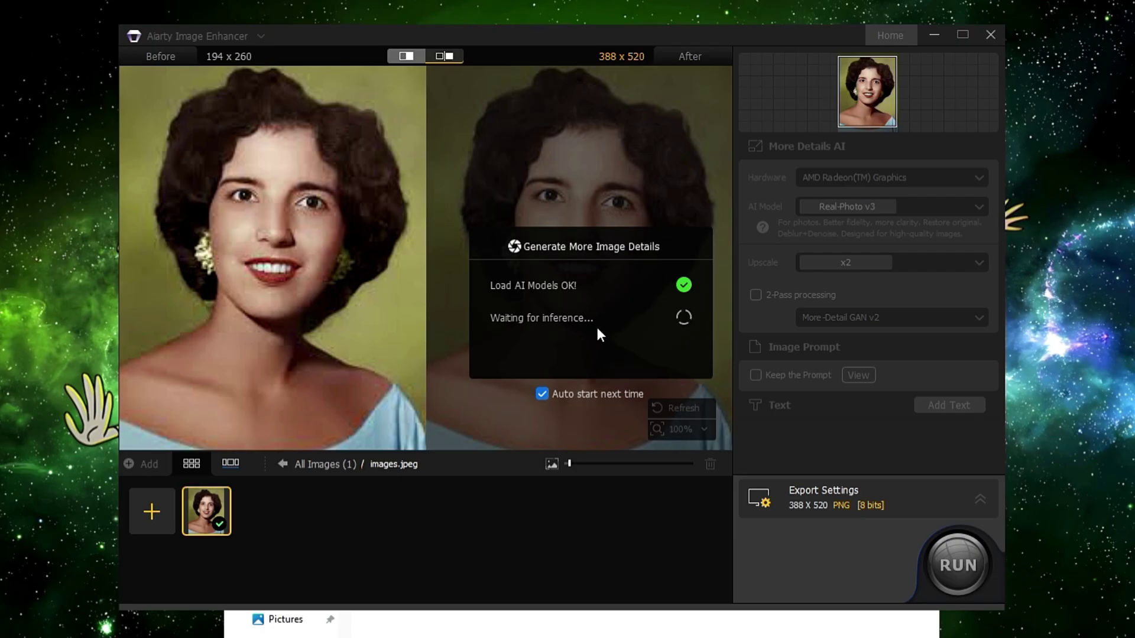
Step: Maximize the app, zoom the previews and split-compare the 194 x 260 original with the 388 x 520 result
click(961, 35)
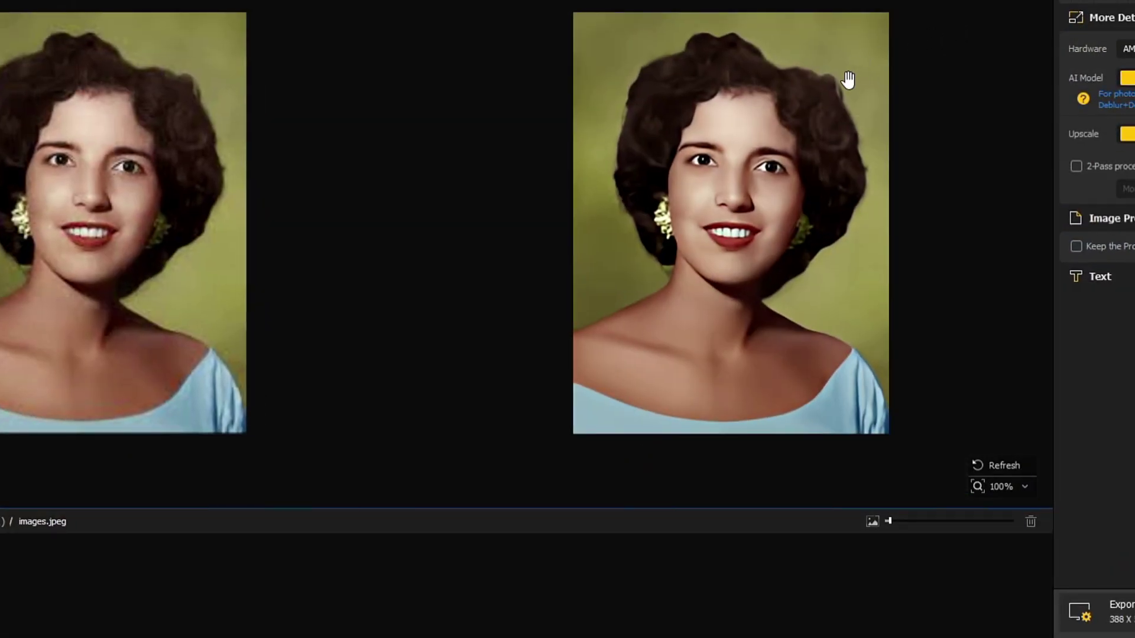
scroll(626, 251, up, 3)
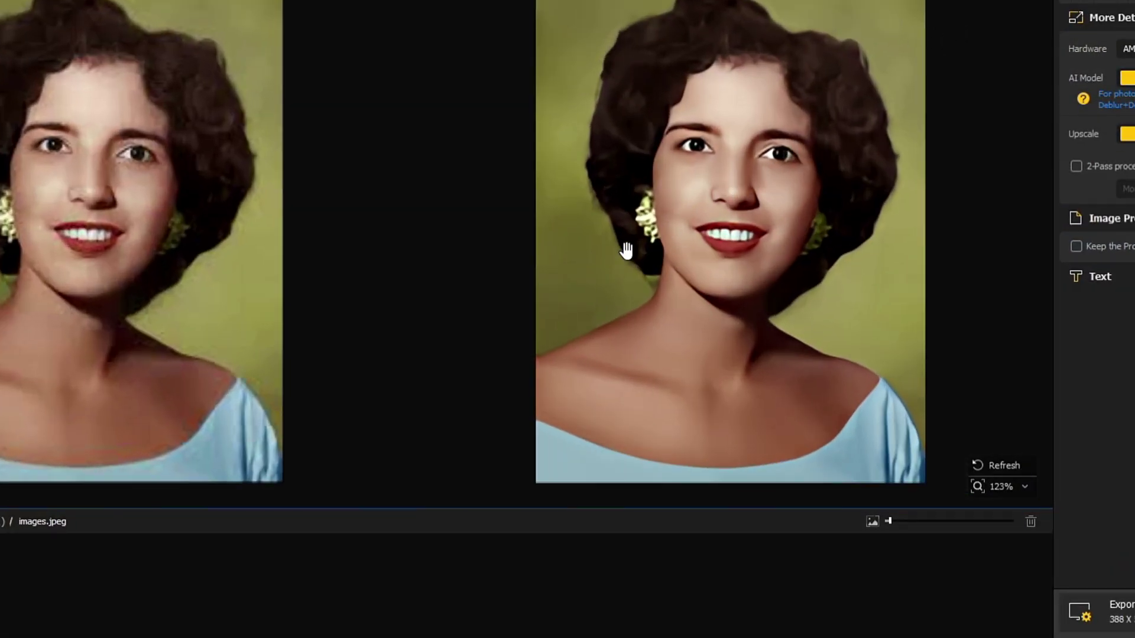
scroll(626, 250, up, 1)
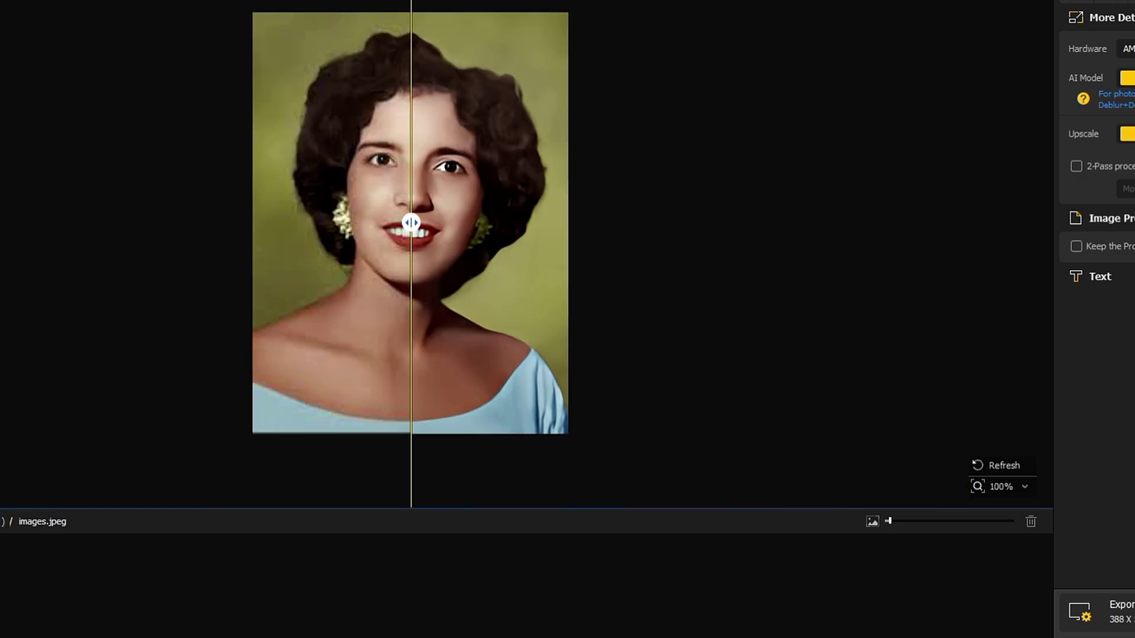
scroll(410, 223, up, 2)
mouse_move(410, 223)
mouse_down()
mouse_move(590, 253)
mouse_move(396, 244)
mouse_move(241, 266)
mouse_move(544, 288)
mouse_move(412, 249)
mouse_move(314, 266)
mouse_move(412, 237)
mouse_up()
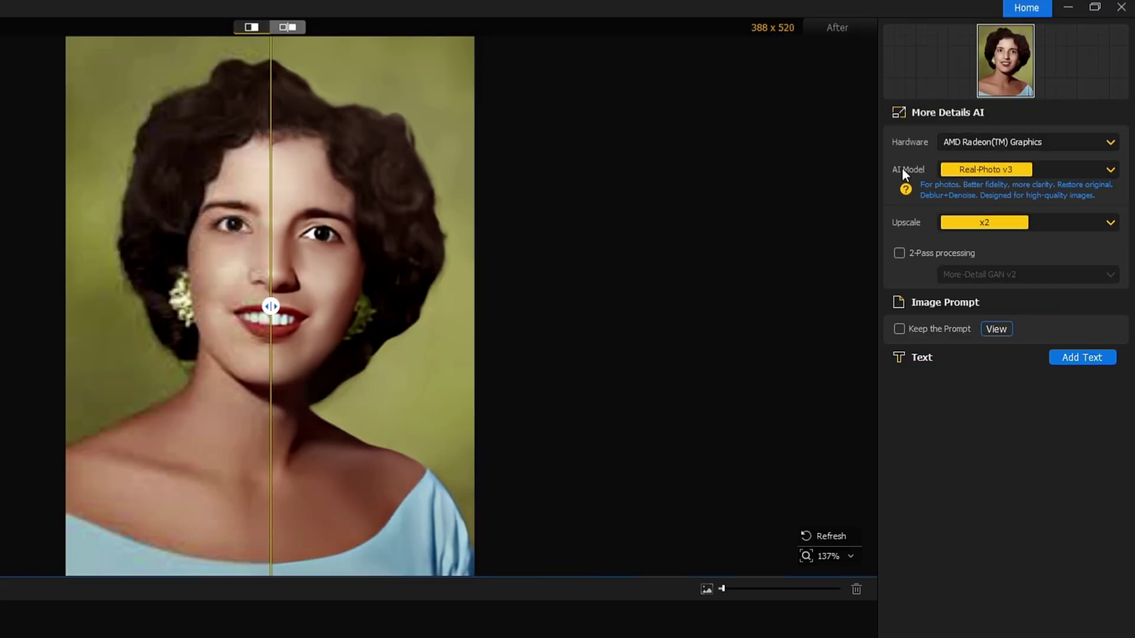
Step: Try the Smooth Diff v2 model and compare more of the enhanced face
click(1110, 171)
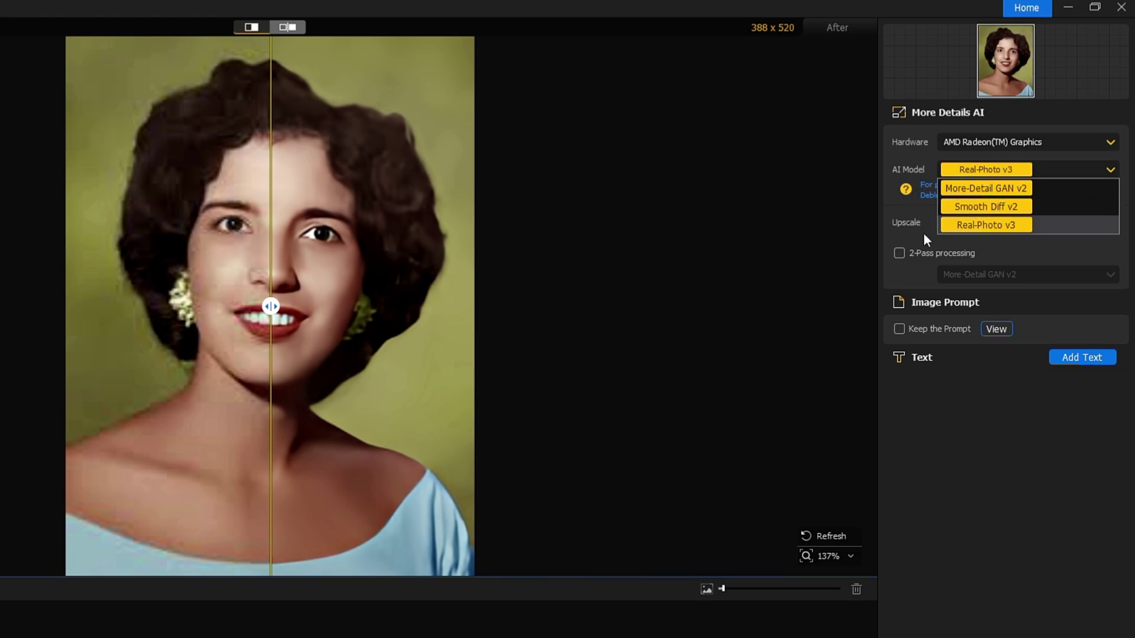
click(976, 207)
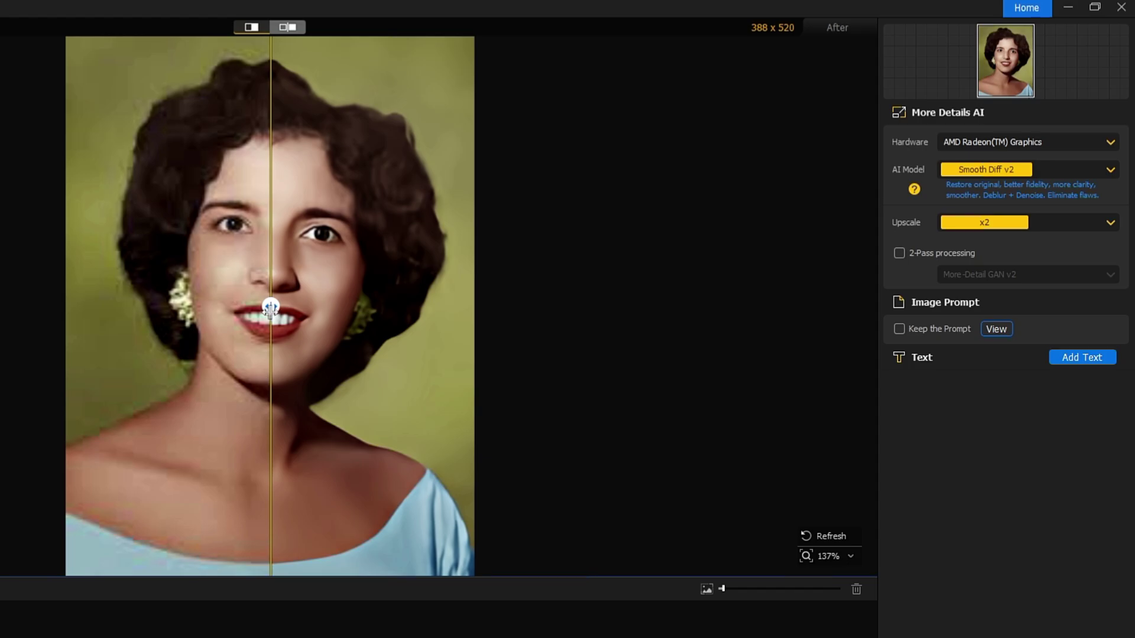
drag(271, 307, 77, 348)
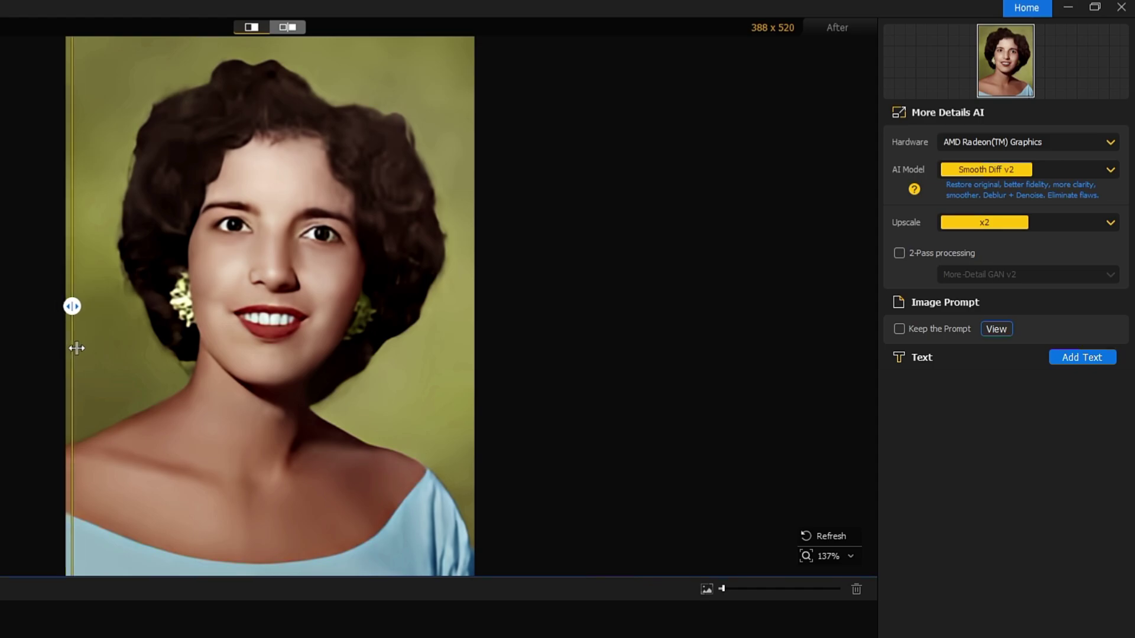
Step: Switch the AI model to More-Detail GAN v2 and shift the split across the face
click(978, 170)
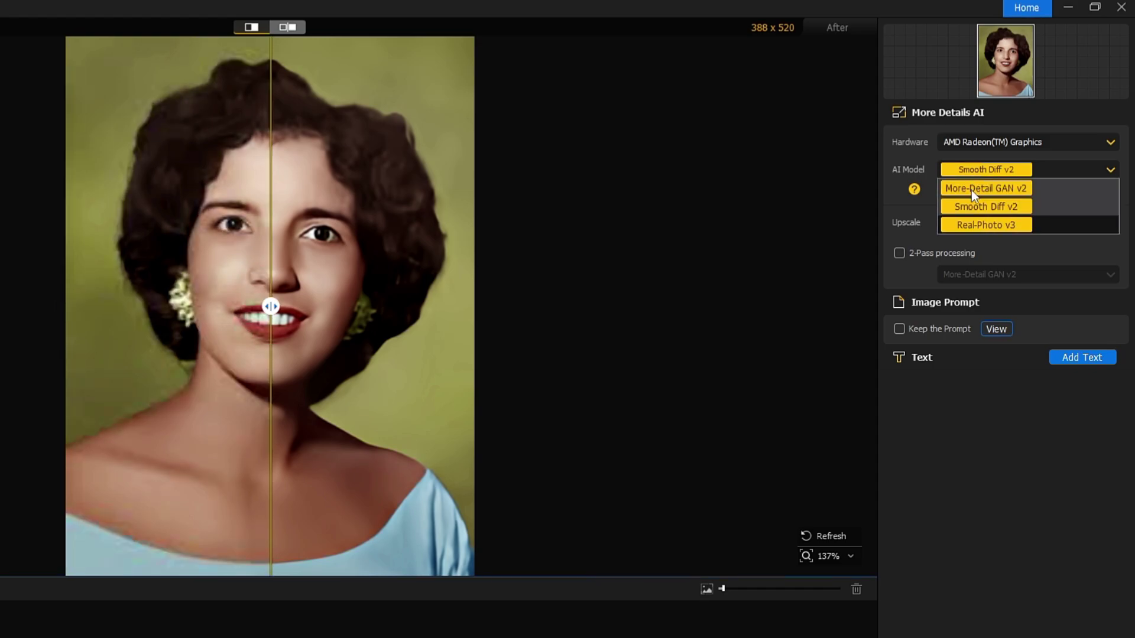
click(967, 188)
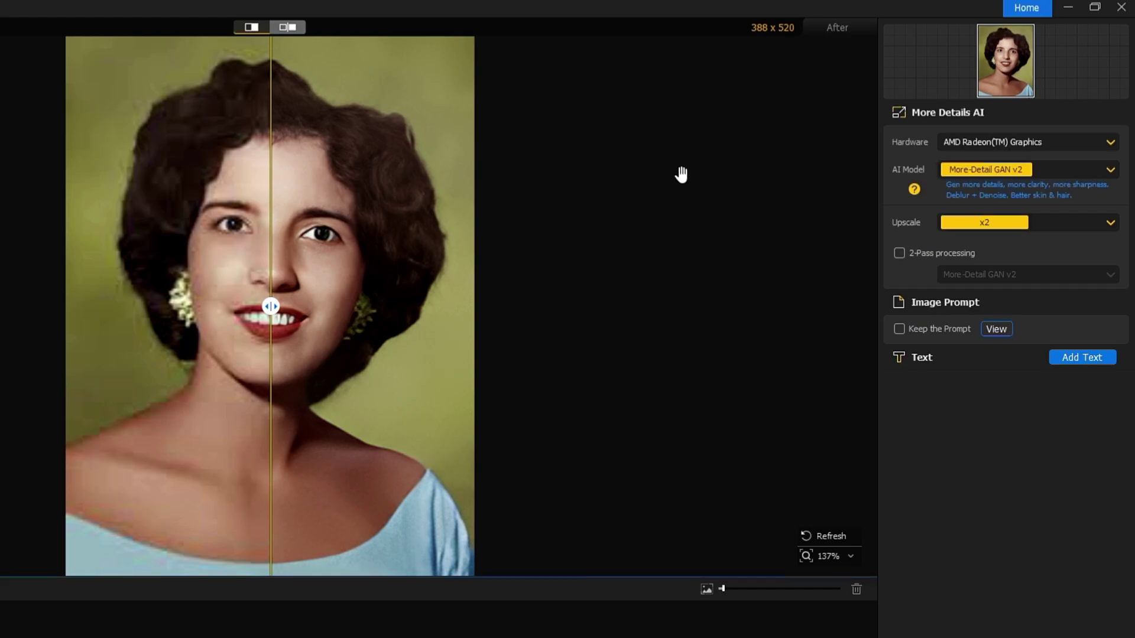
drag(271, 307, 120, 306)
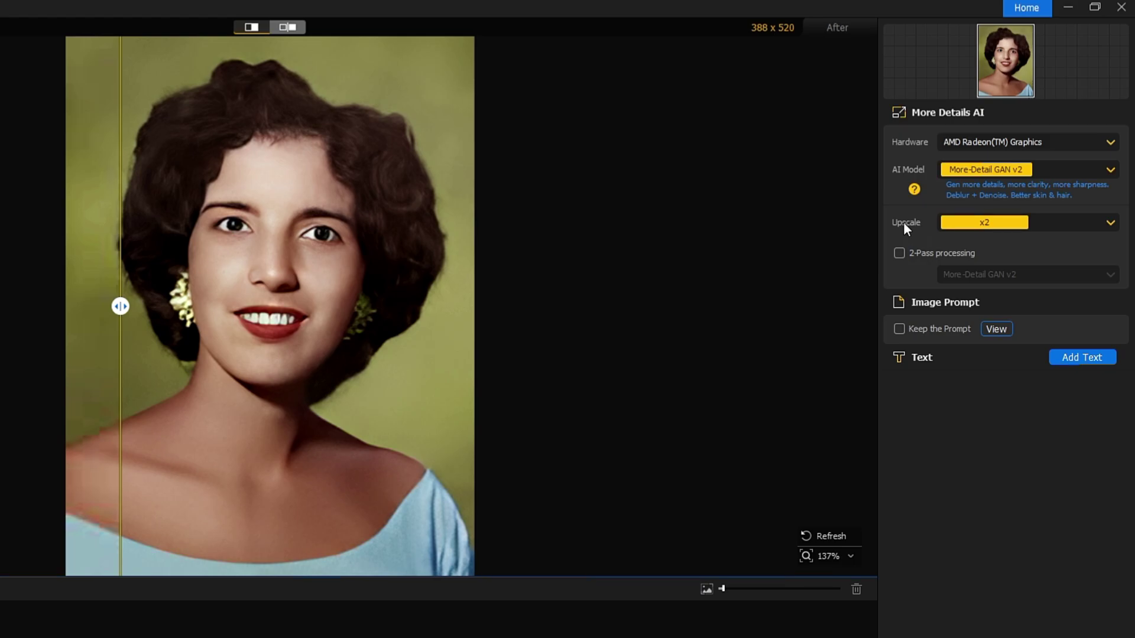
Step: Set the upscale target to 8K for a 6112 x 8192 portrait and compare before/after
click(1111, 225)
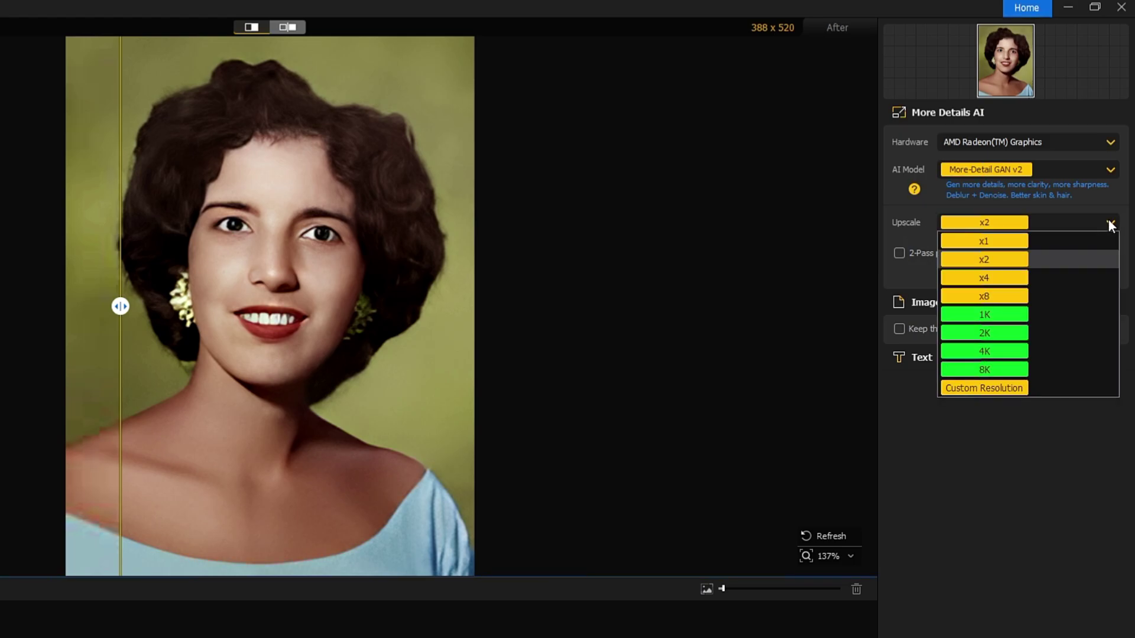
click(969, 371)
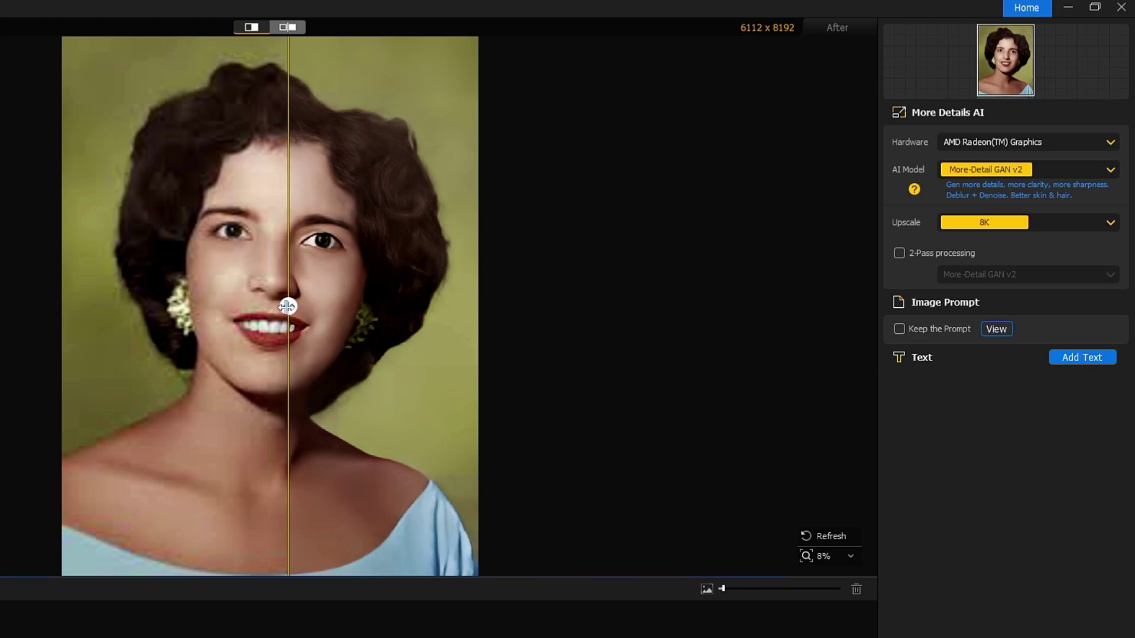
drag(287, 306, 287, 347)
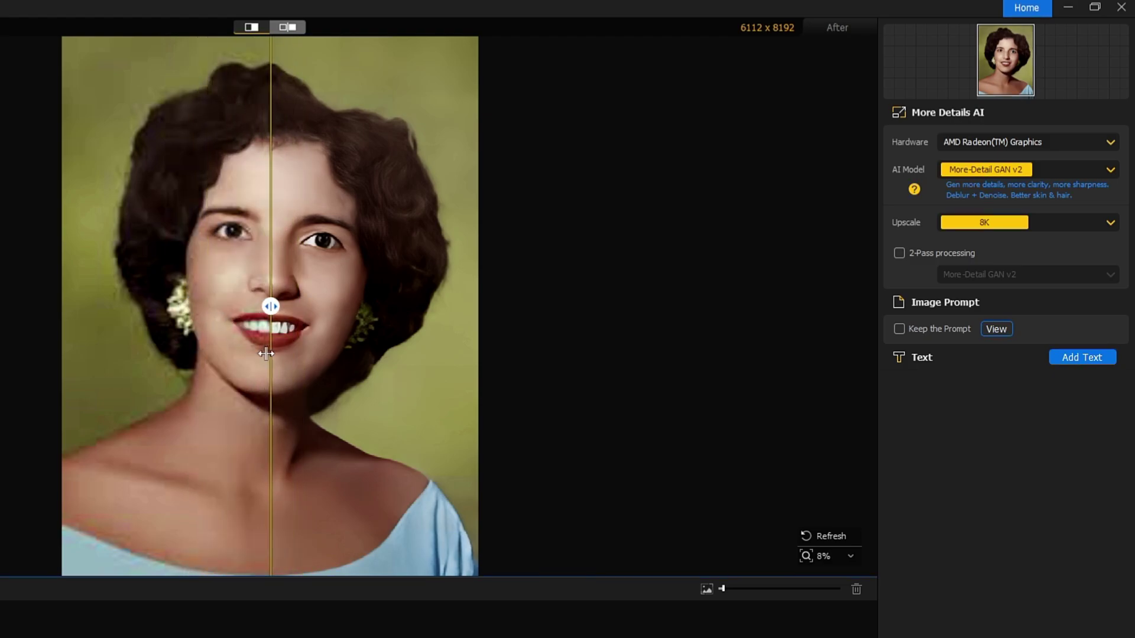
drag(266, 353, 260, 355)
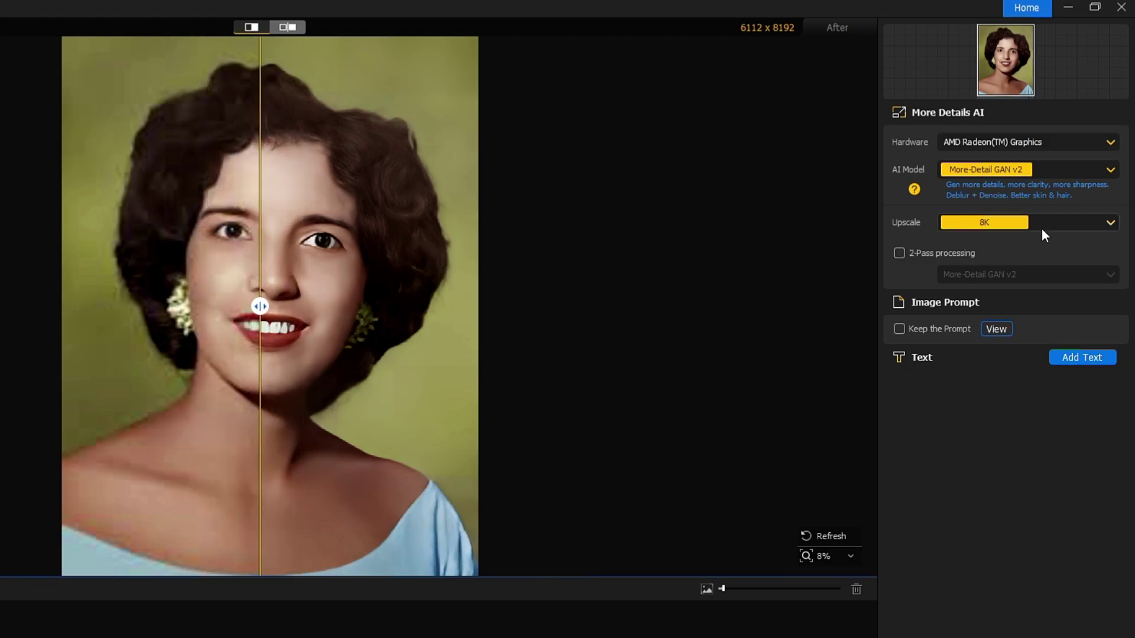
Step: Set the upscale target to 2K for a 1528 x 2048 result and compare across the face
click(1068, 222)
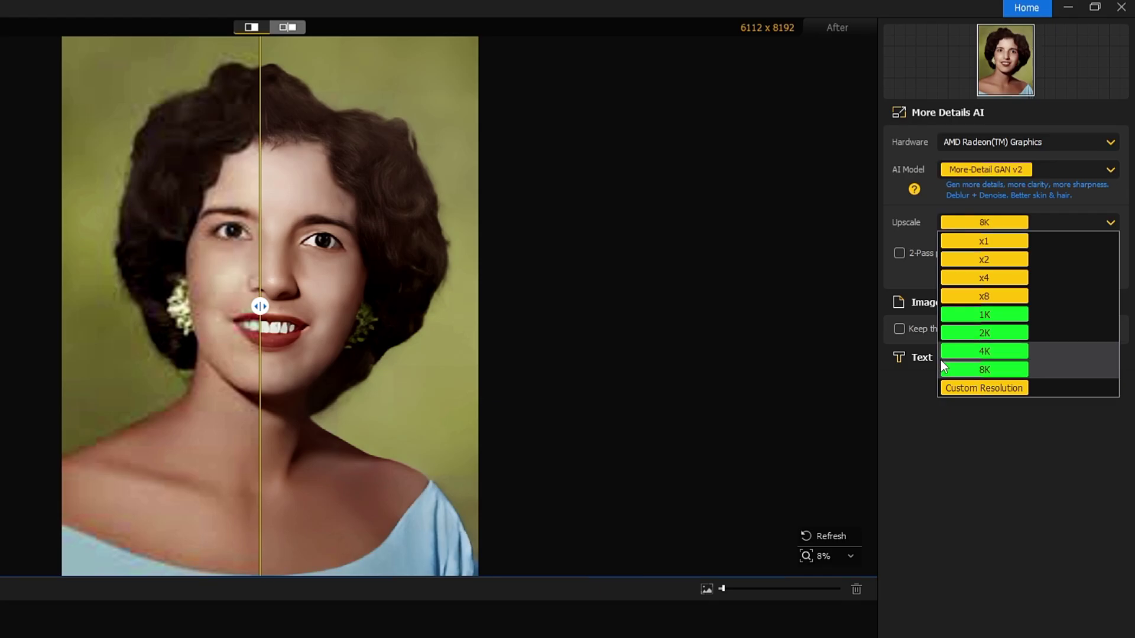
click(990, 336)
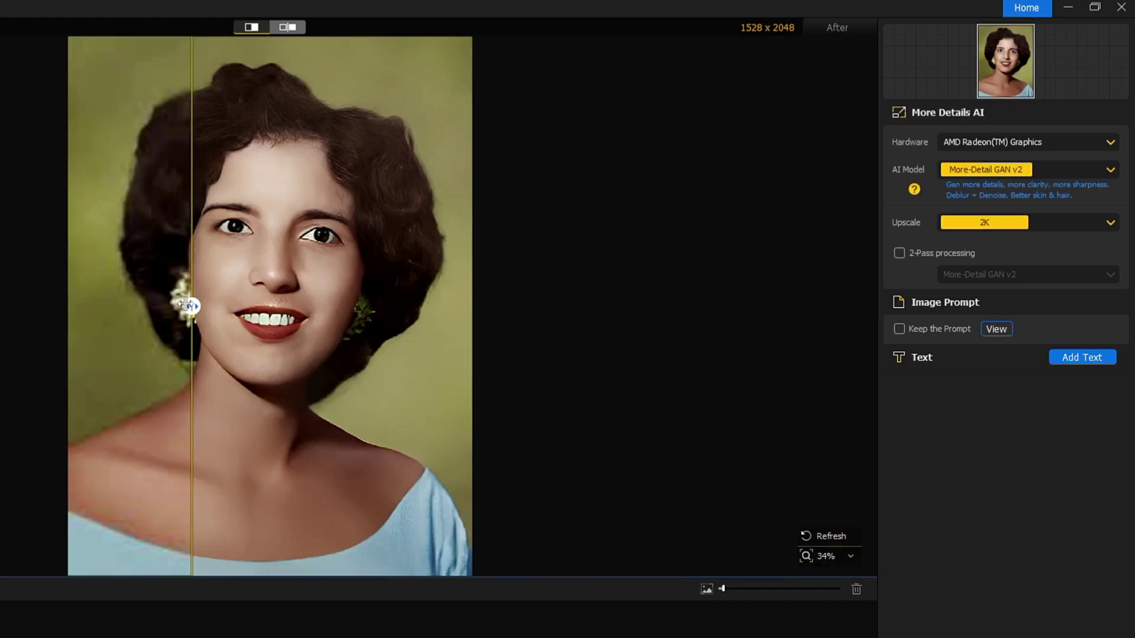
drag(197, 331, 266, 338)
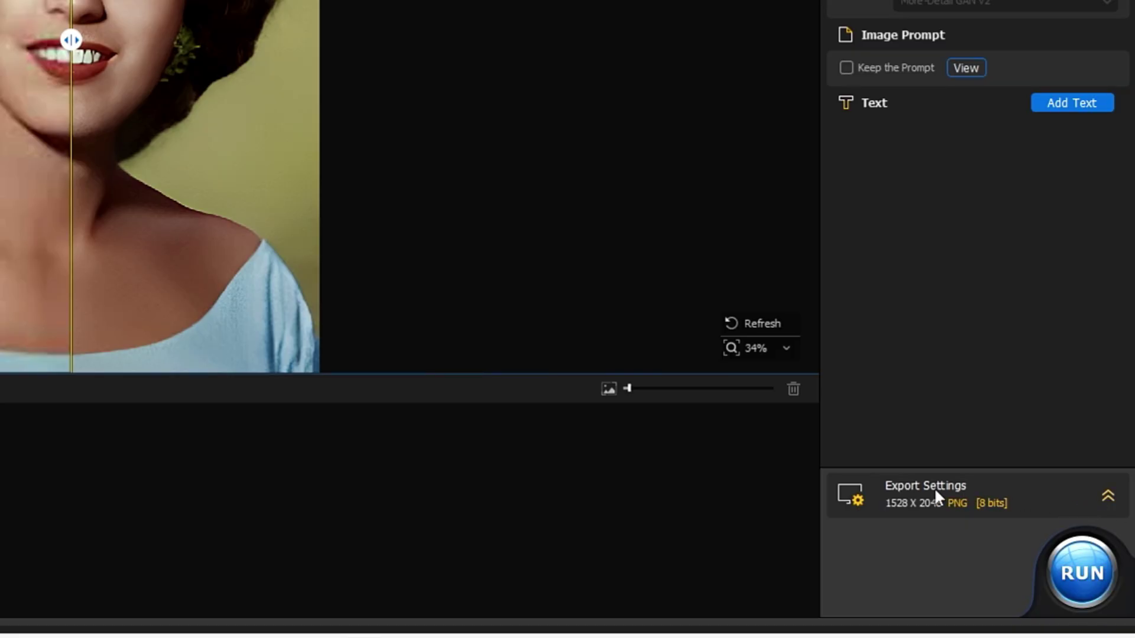
Step: Set the Export Settings format to PNG [16 bits]
click(1107, 495)
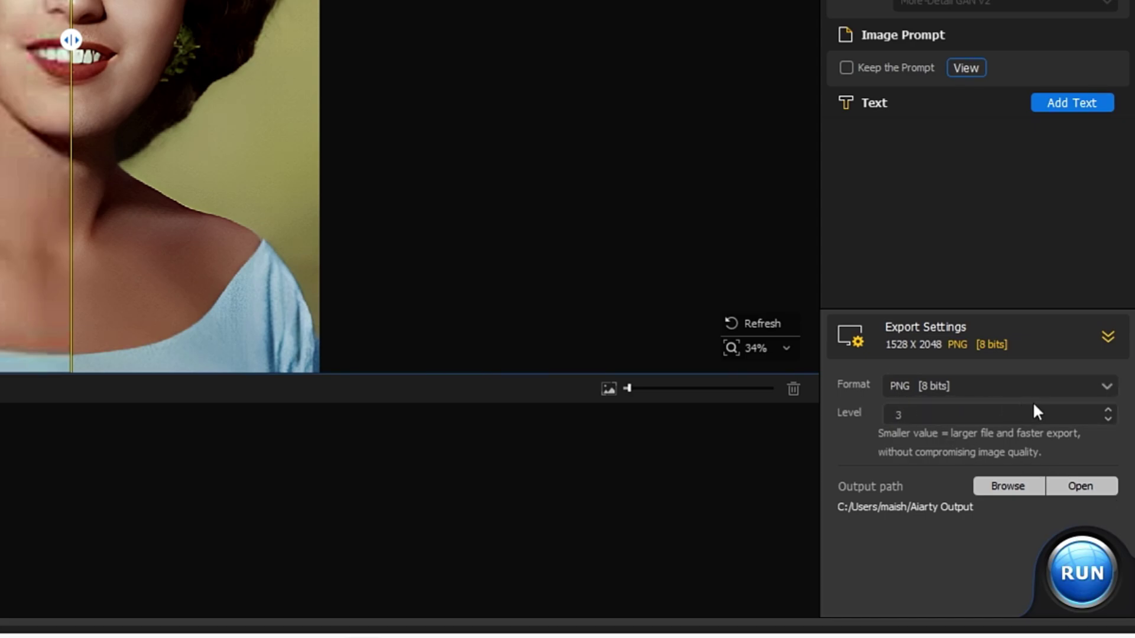
click(1103, 385)
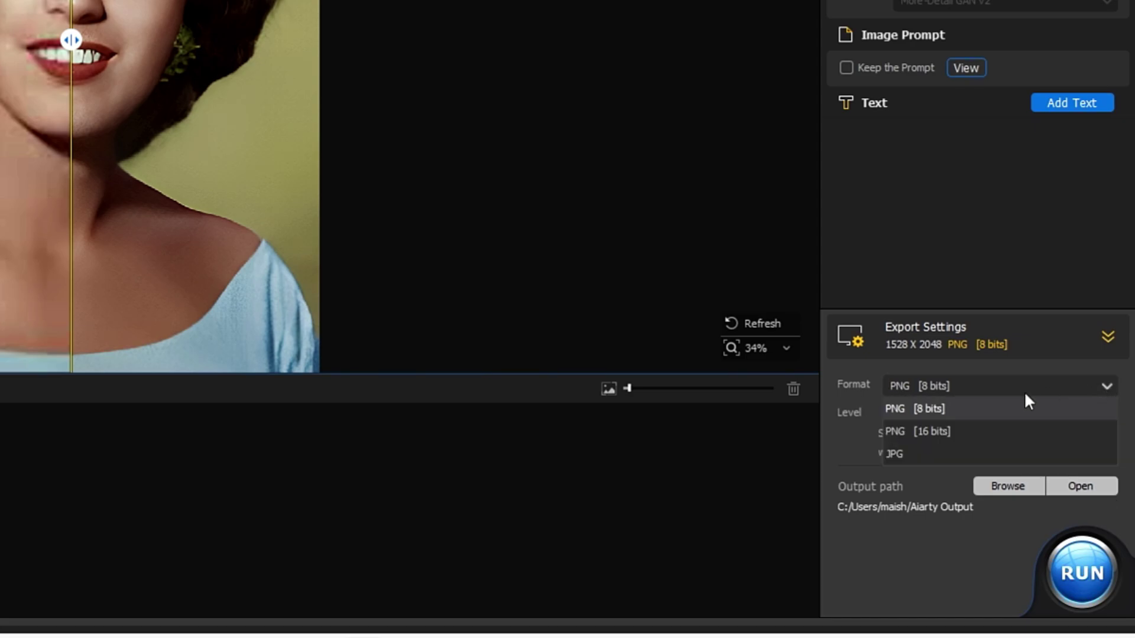
click(929, 433)
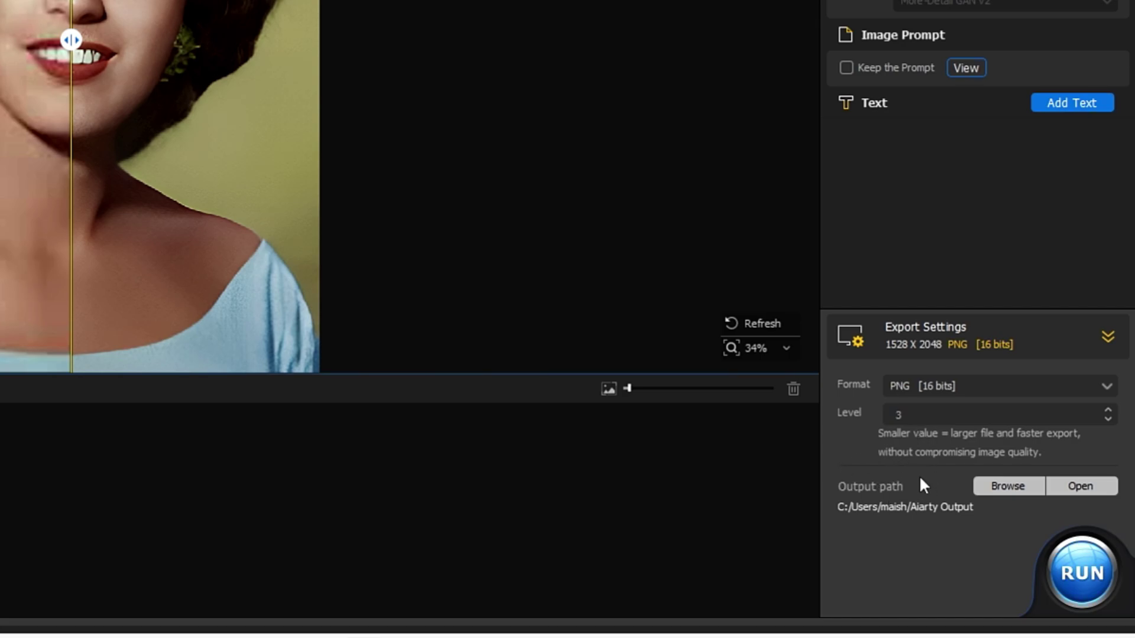
Step: Set the output folder to Indian Tahzeeb and run the export
click(1016, 483)
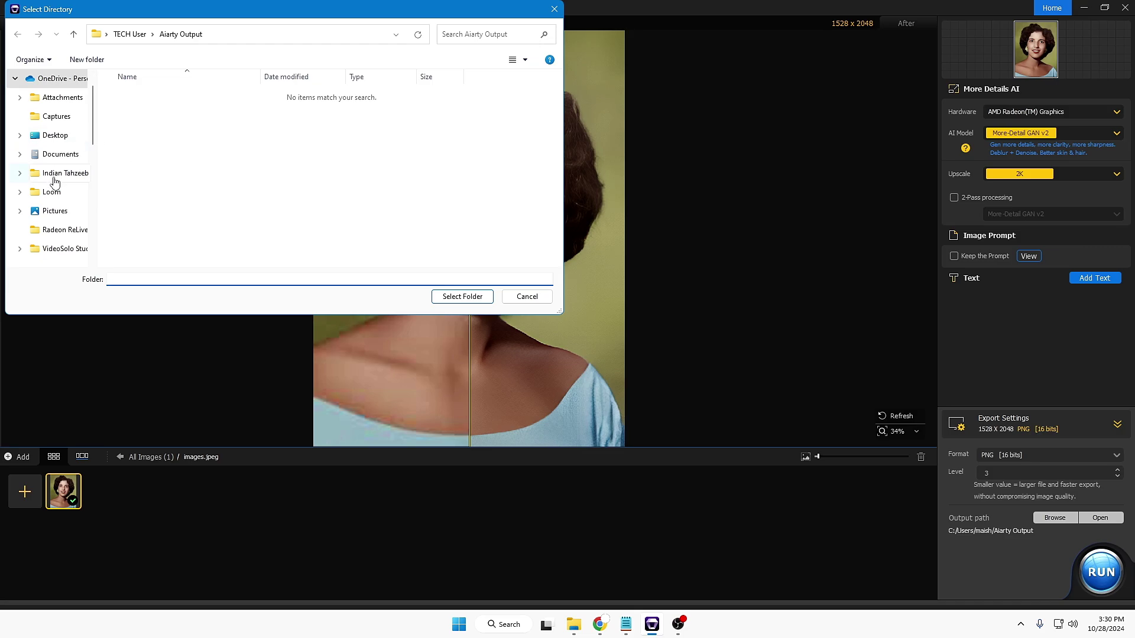
click(59, 173)
click(475, 296)
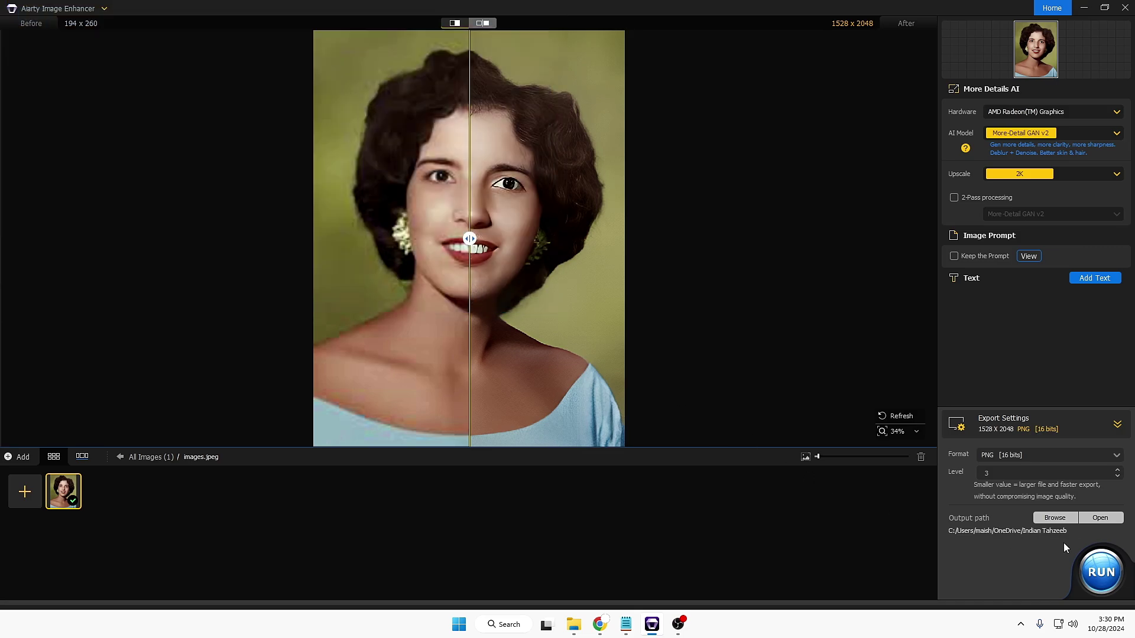
click(1101, 571)
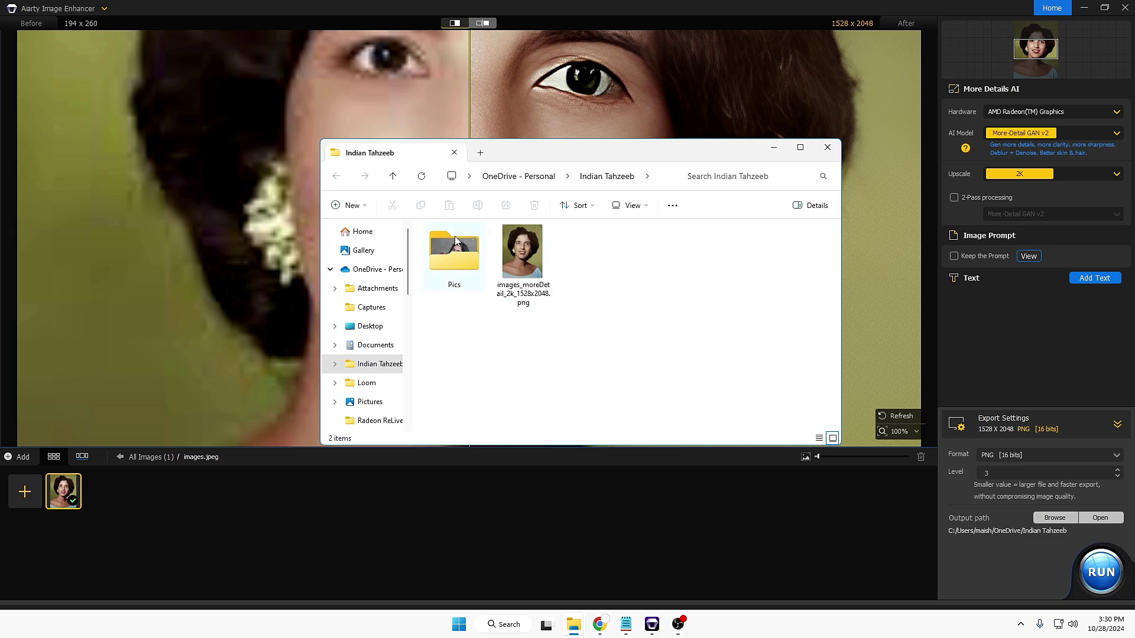
Step: Open images_moreDetail_2k_1528x2048.png in the image viewer to inspect it, then close it
click(529, 263)
double_click(528, 262)
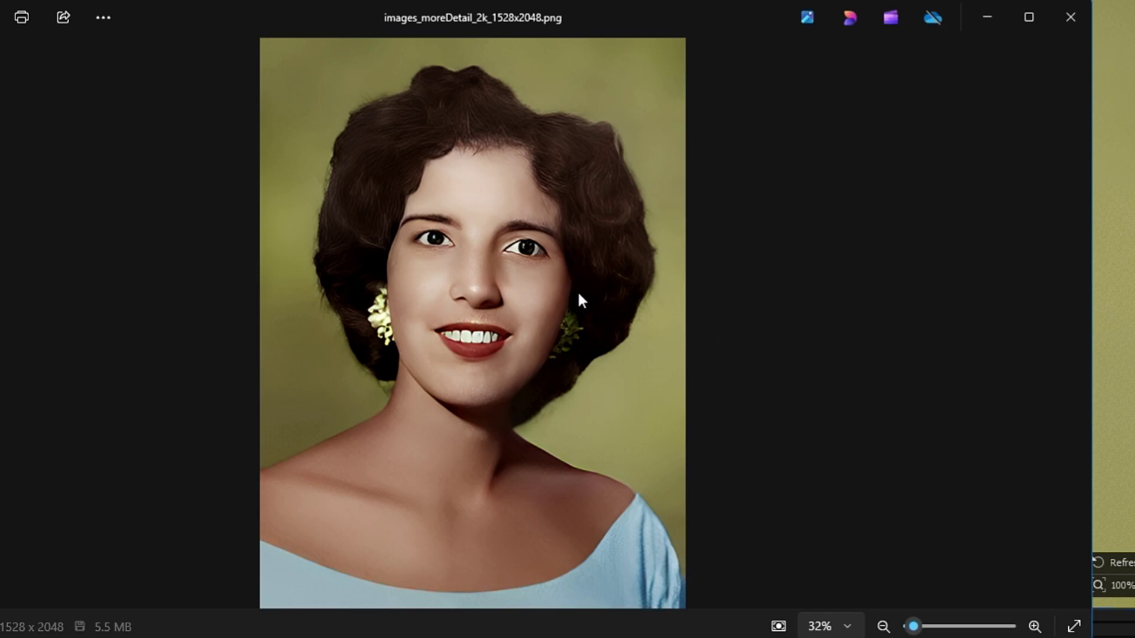
click(1068, 18)
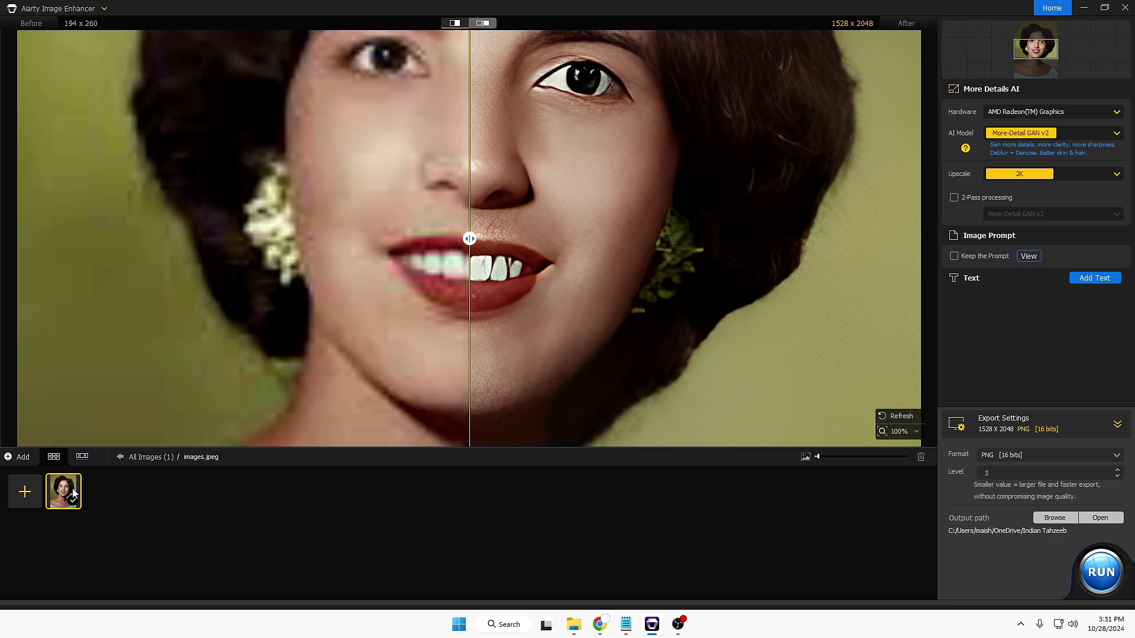
Step: Clear all images from the list and load nora.png from the Pics folder
right_click(70, 489)
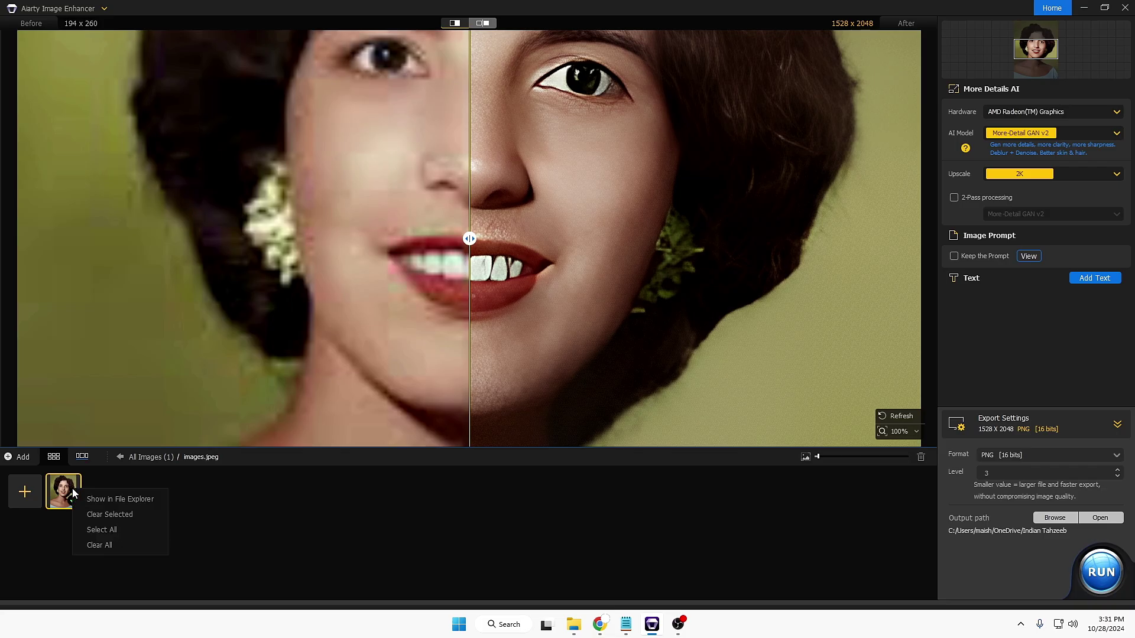
click(99, 545)
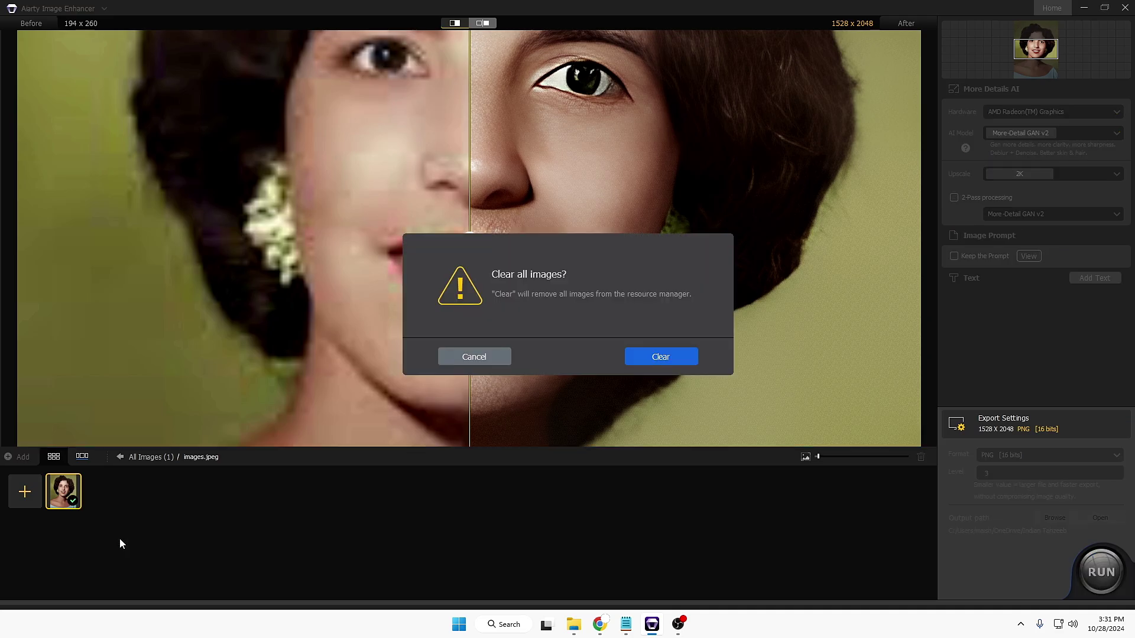
click(660, 362)
click(478, 192)
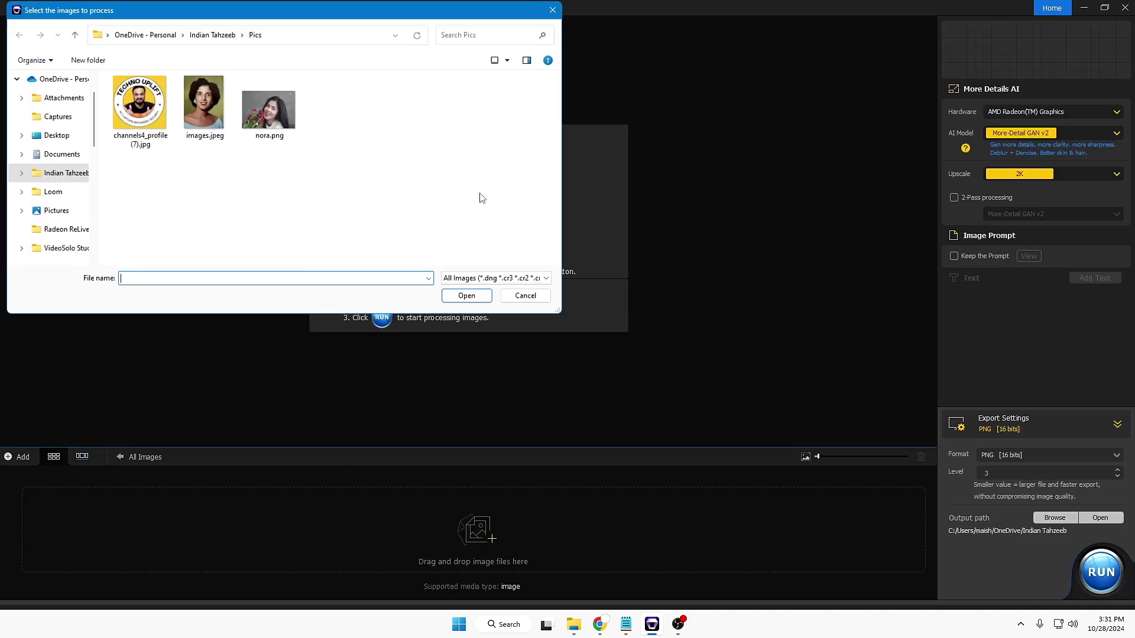
double_click(306, 142)
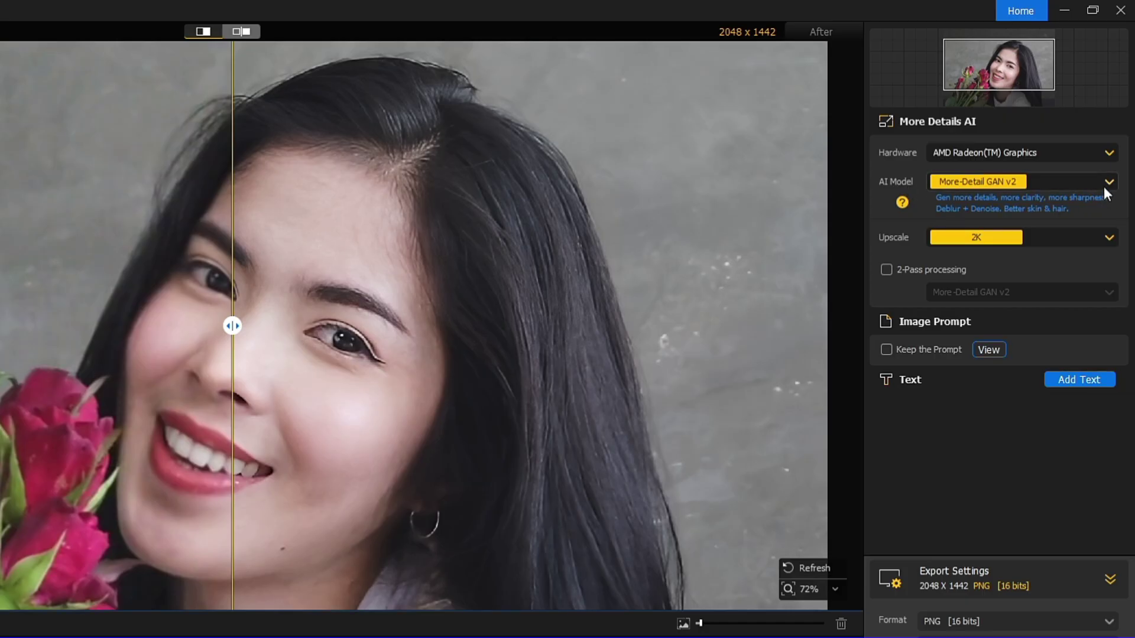
Step: Preview the rose portrait with Real-Photo v3 using the split divider, then revert to More-Detail GAN v2
click(1104, 187)
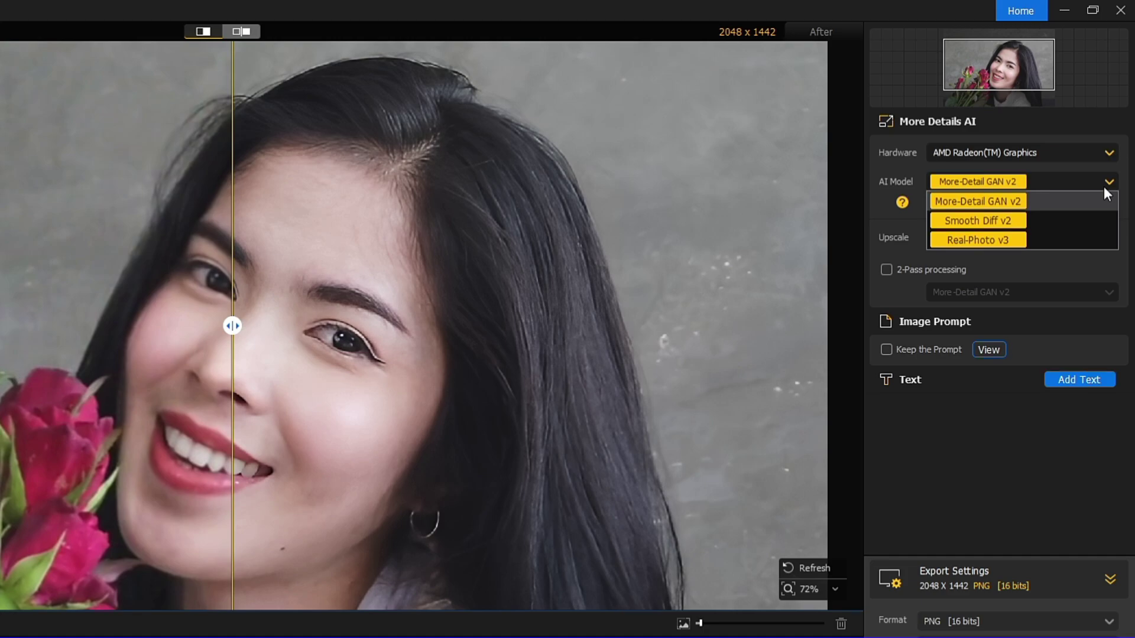
click(964, 242)
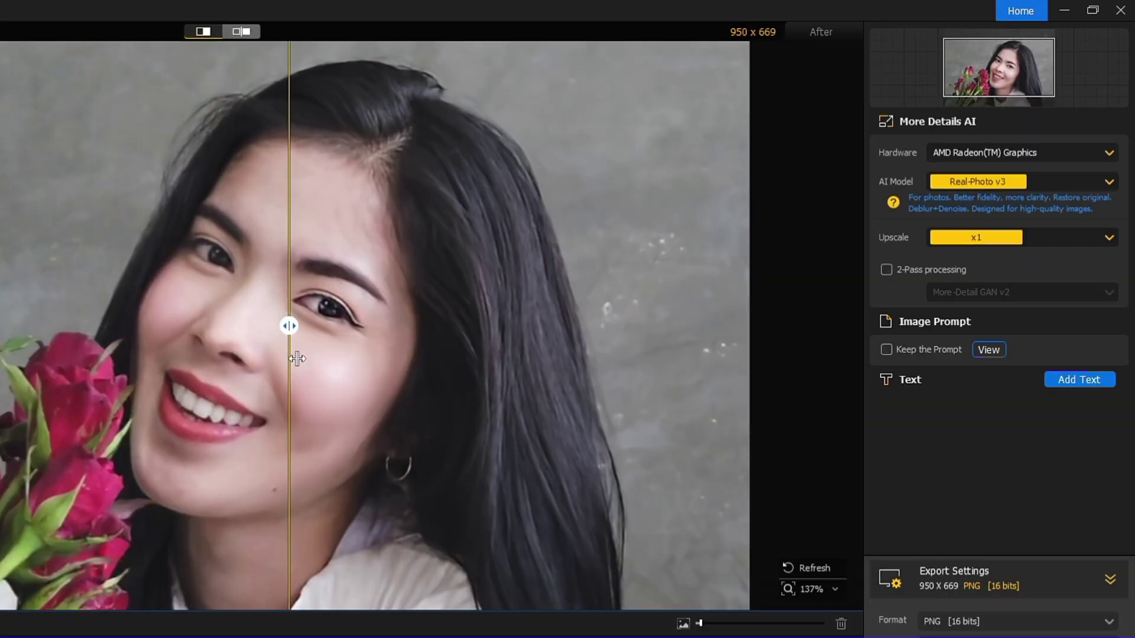
drag(296, 357, 202, 326)
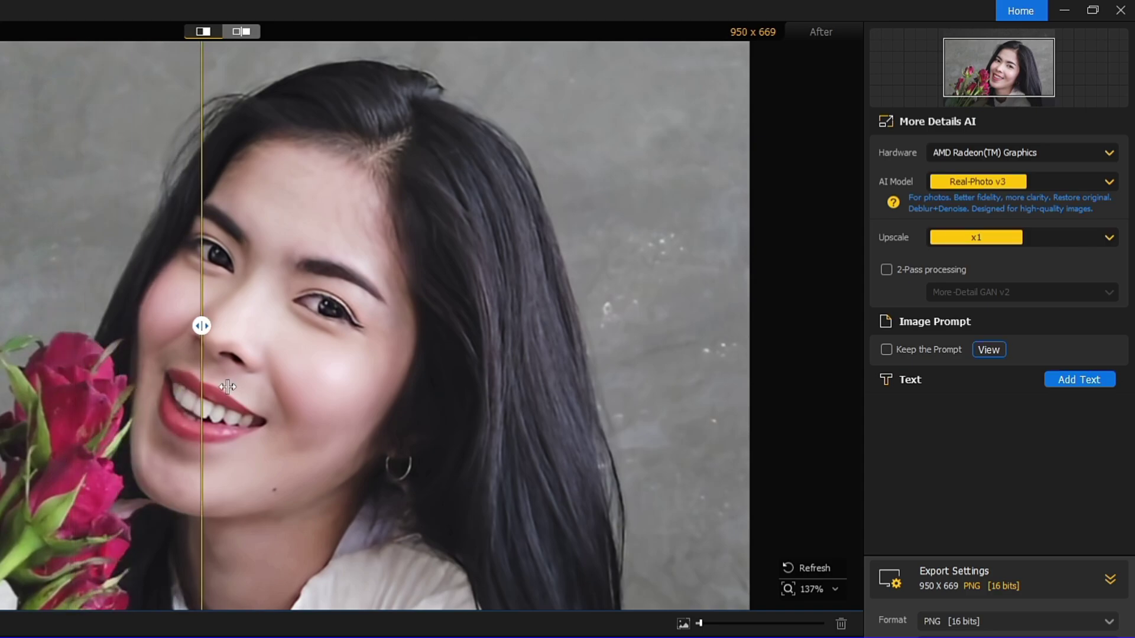
drag(228, 386, 290, 393)
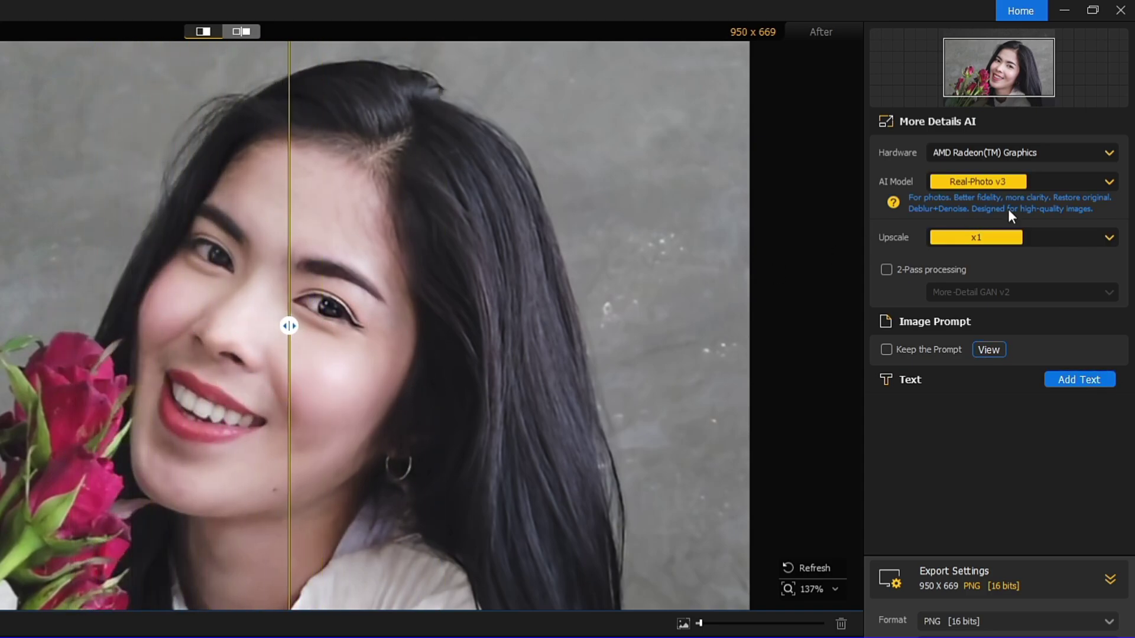
click(1084, 182)
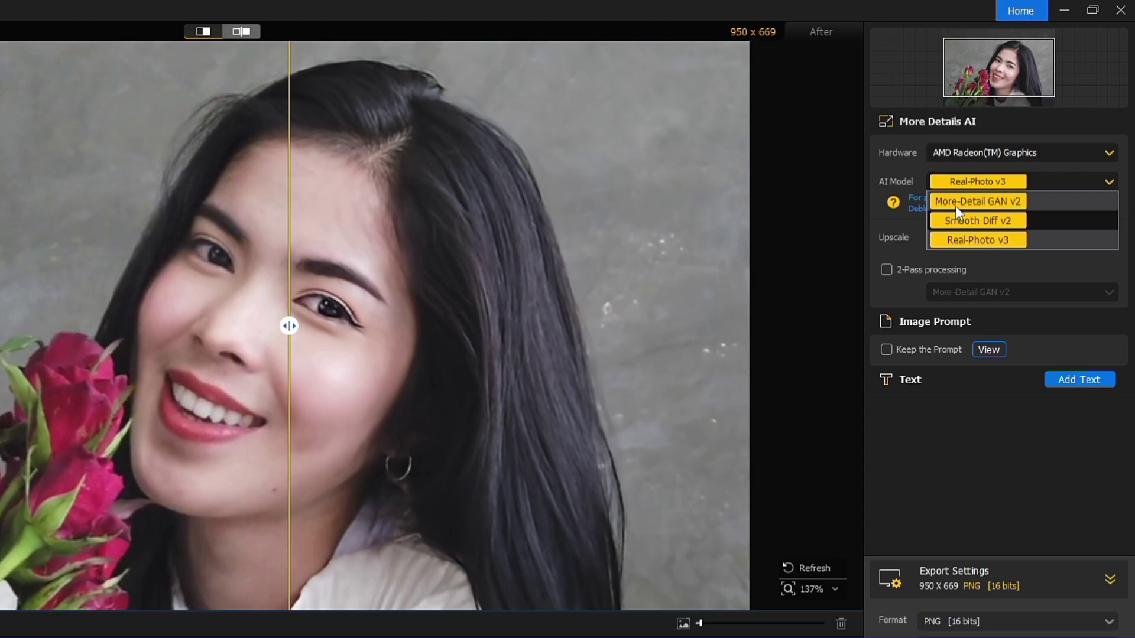
click(956, 204)
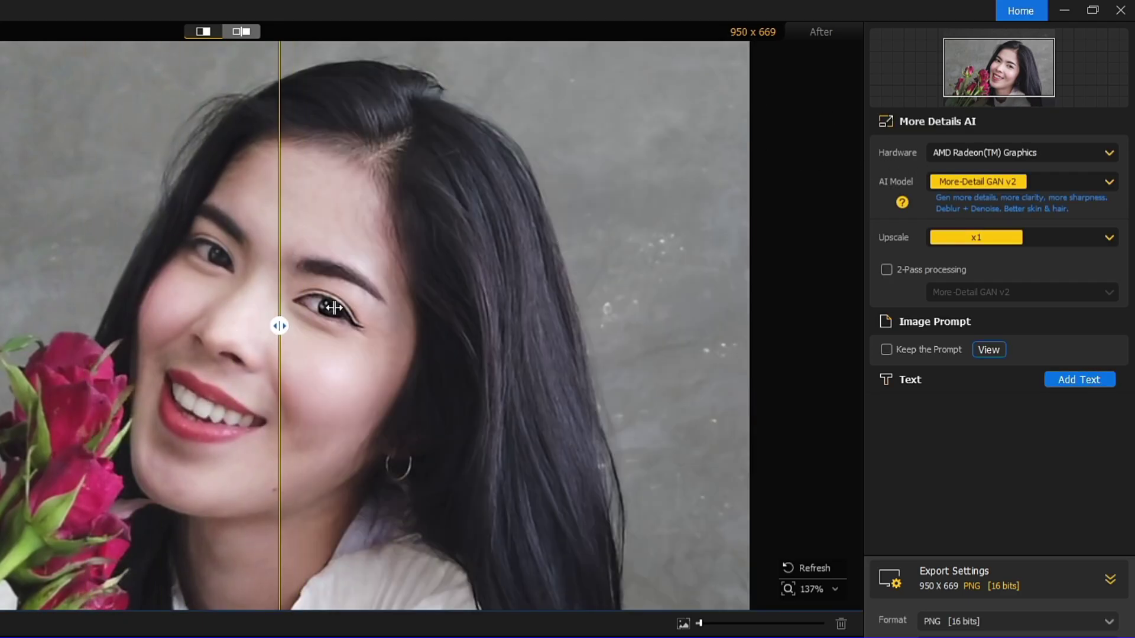
Step: Upscale nora.png to 2K (2048 x 1442), compare before and after, and collapse Export Settings
drag(334, 308, 306, 317)
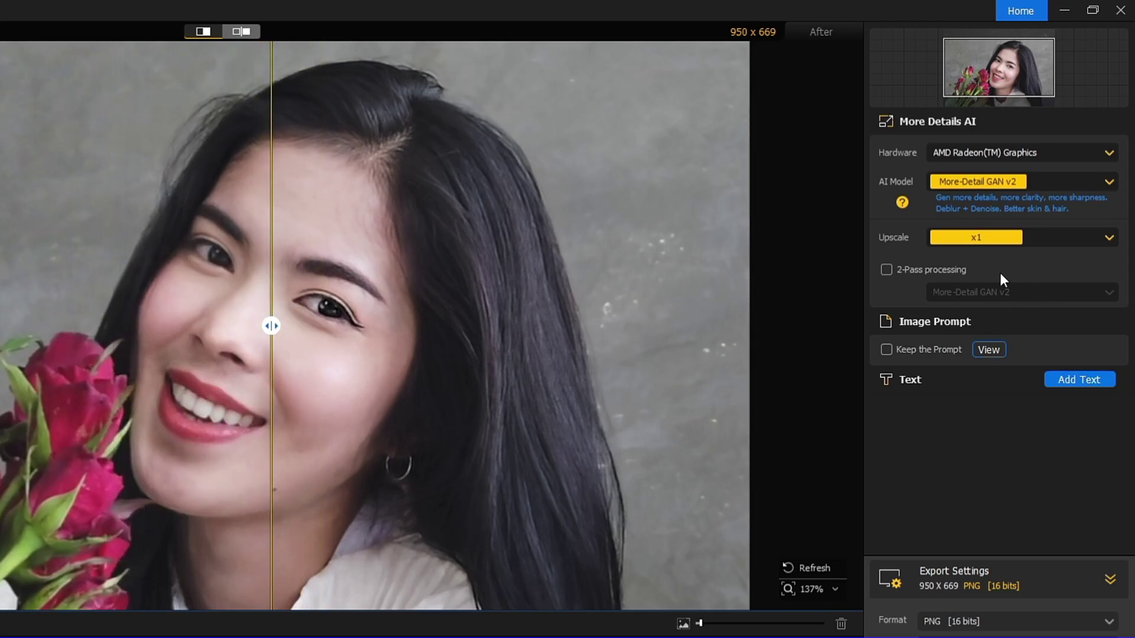
click(1110, 240)
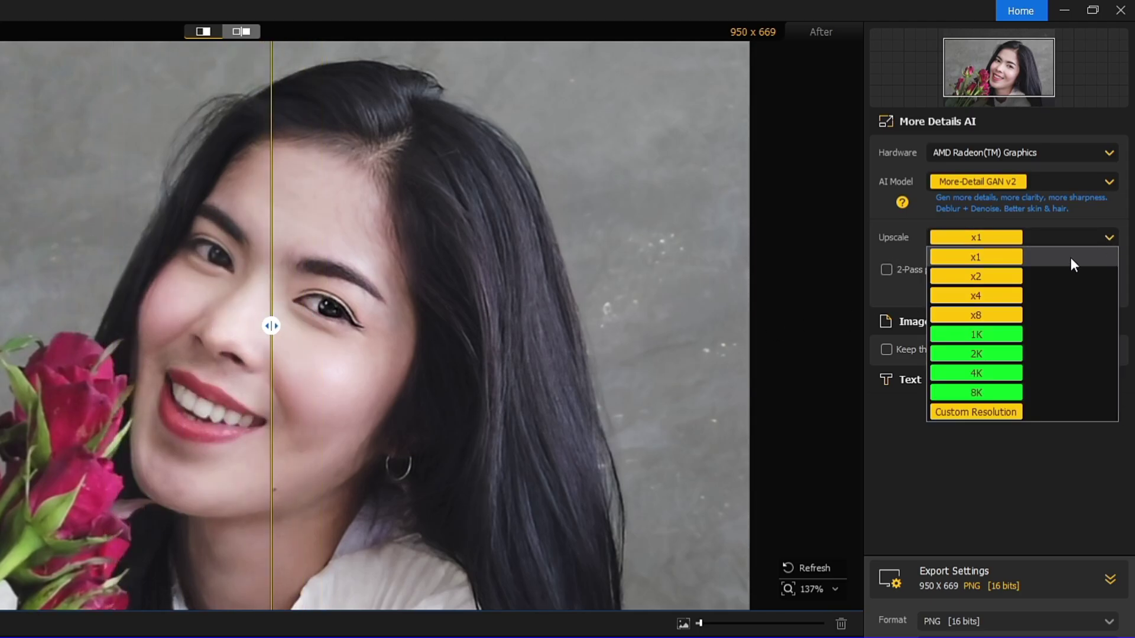
click(972, 352)
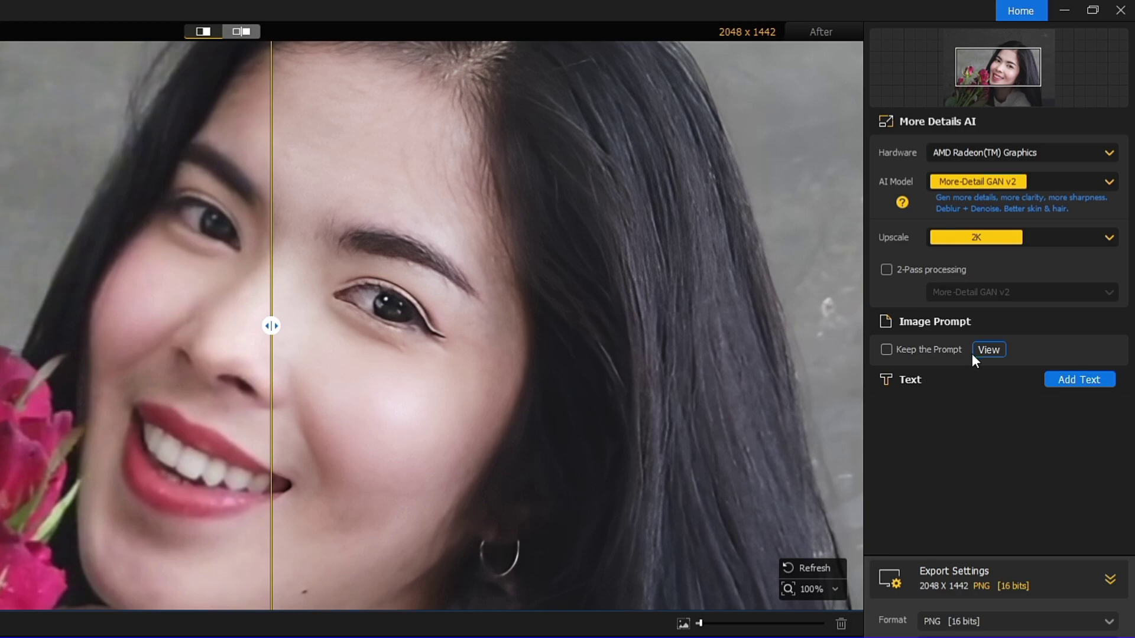
drag(274, 357, 515, 326)
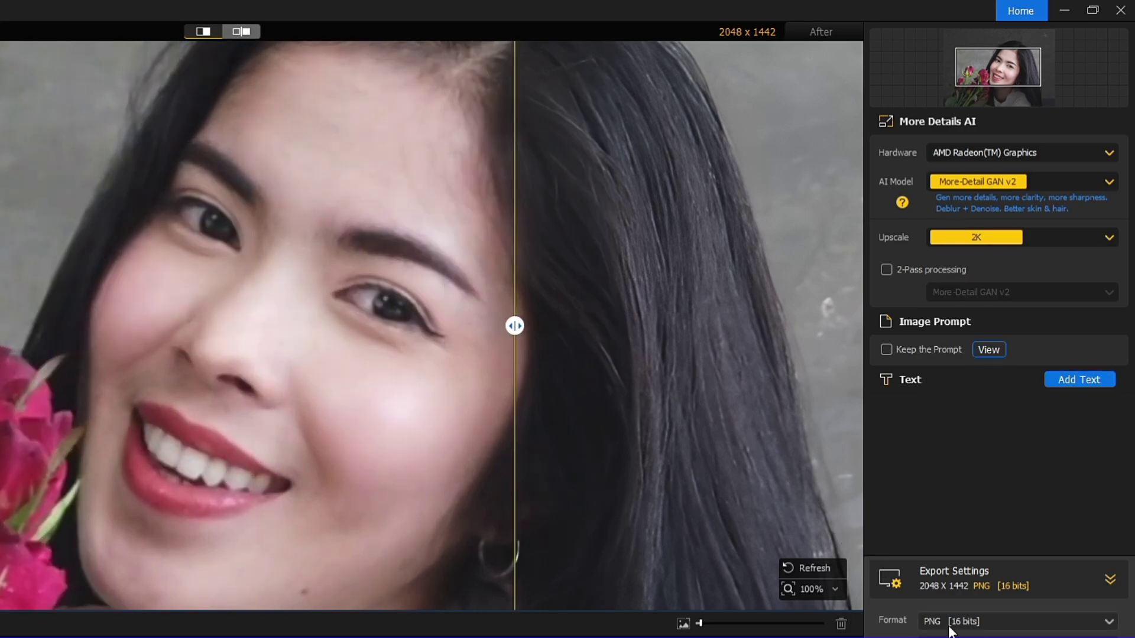
click(1110, 579)
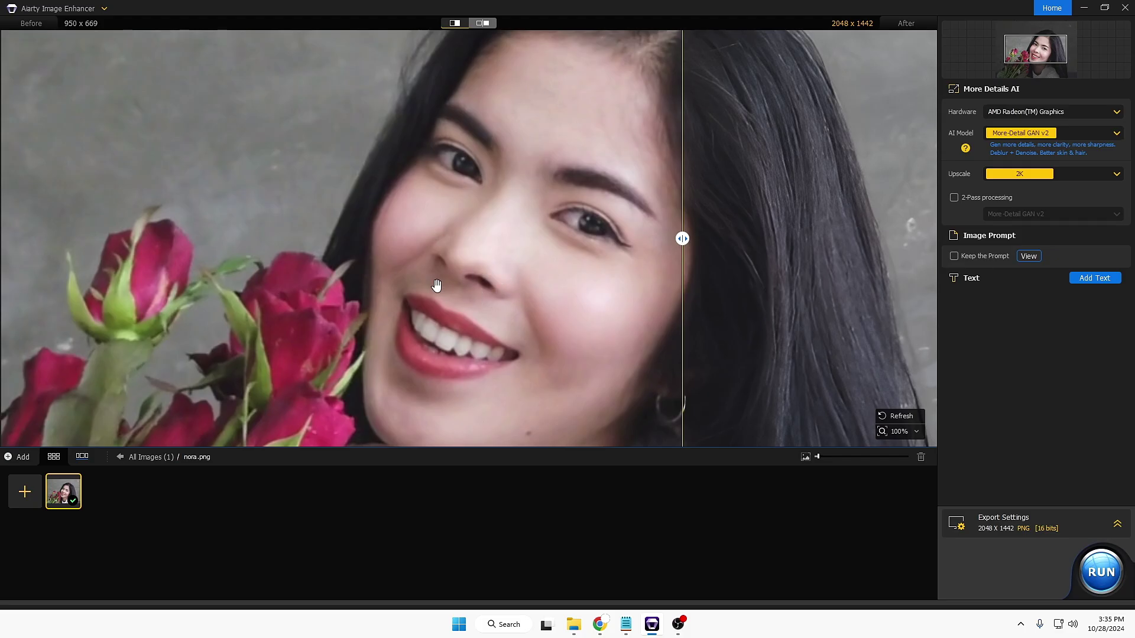
Step: Set the output folder to Pics and export the 2K rose portrait
click(1114, 524)
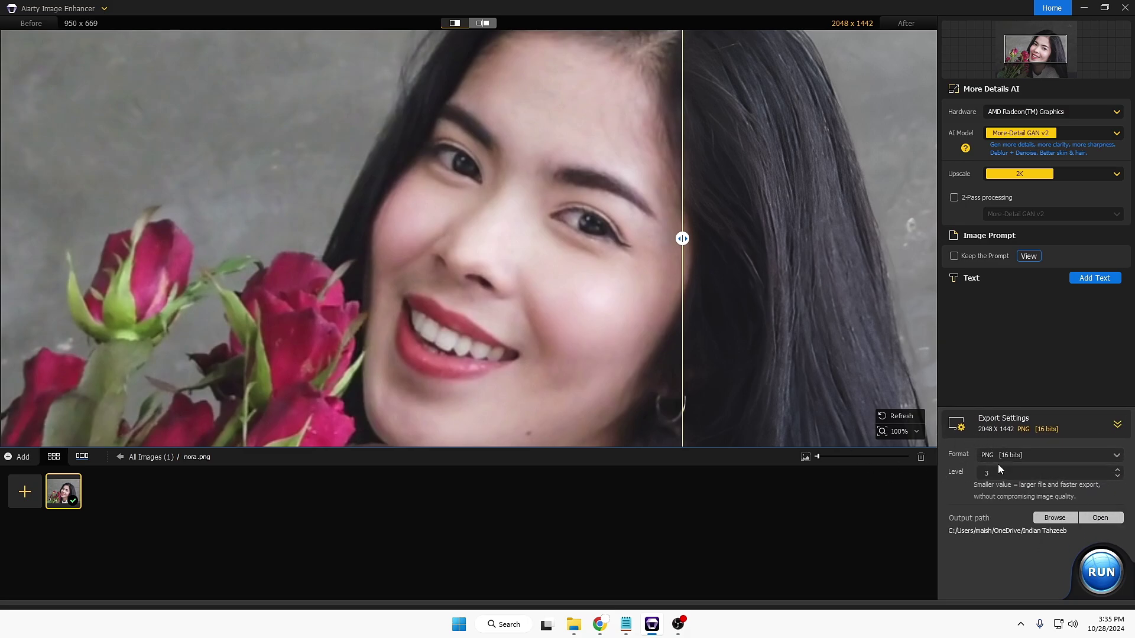
click(1055, 518)
click(152, 112)
click(462, 296)
click(1100, 571)
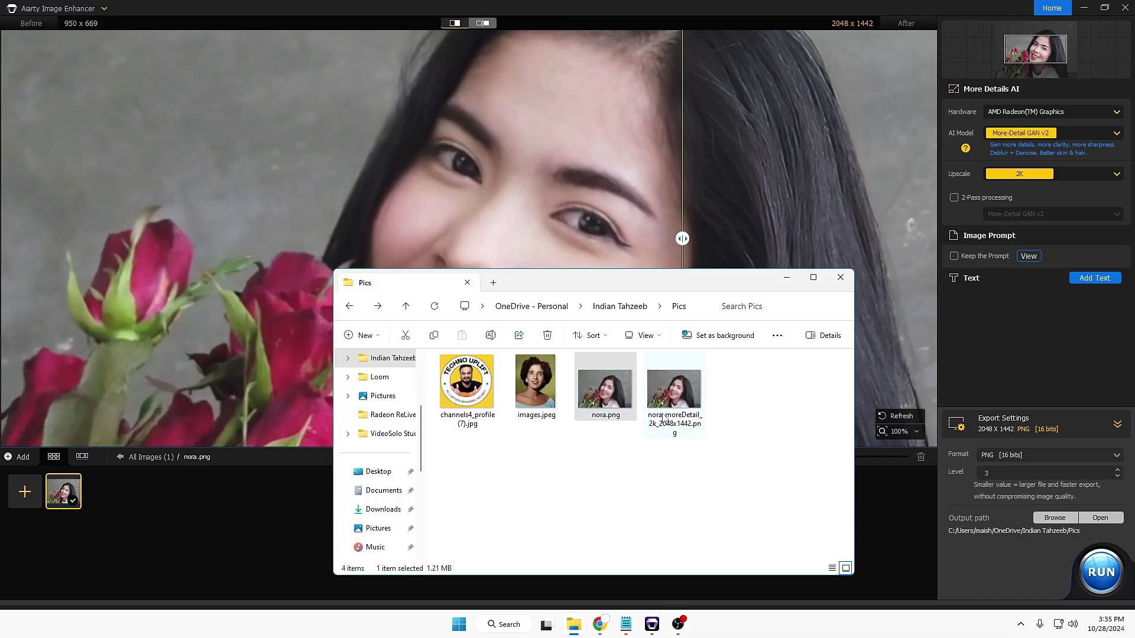
Step: View nora_moreDetail_2k_2048x1442.png and the original nora.png from the Pics folder
double_click(688, 388)
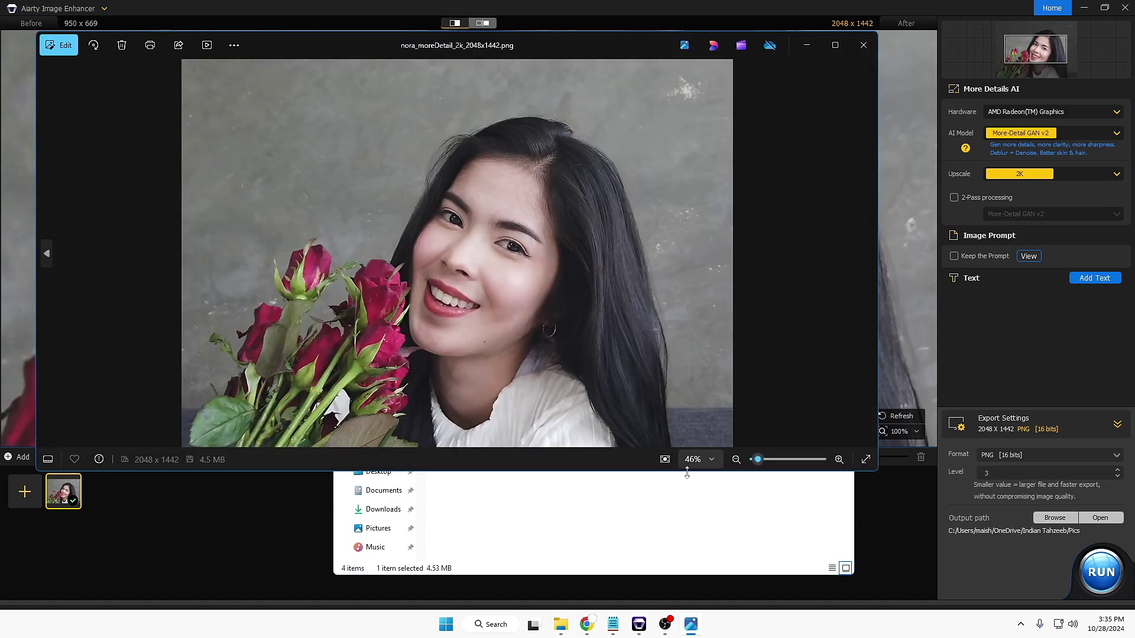
click(678, 527)
double_click(605, 388)
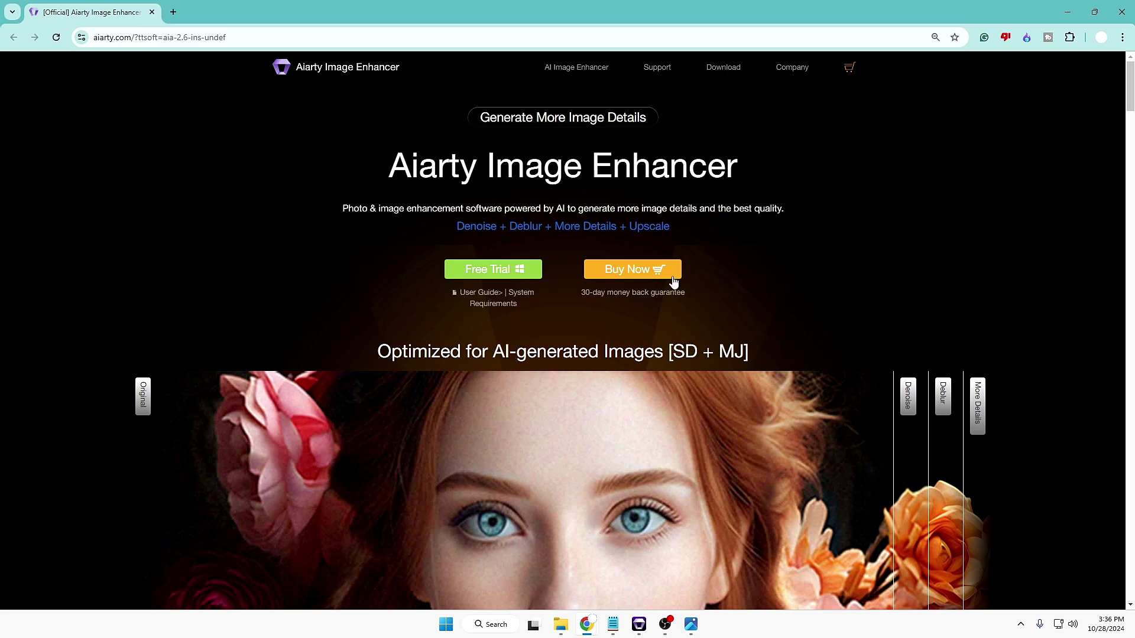
Step: Scroll the aiarty.com page past Generative Enhancement to the Better Skin, Hair & Texture section
scroll(731, 332, down, 1)
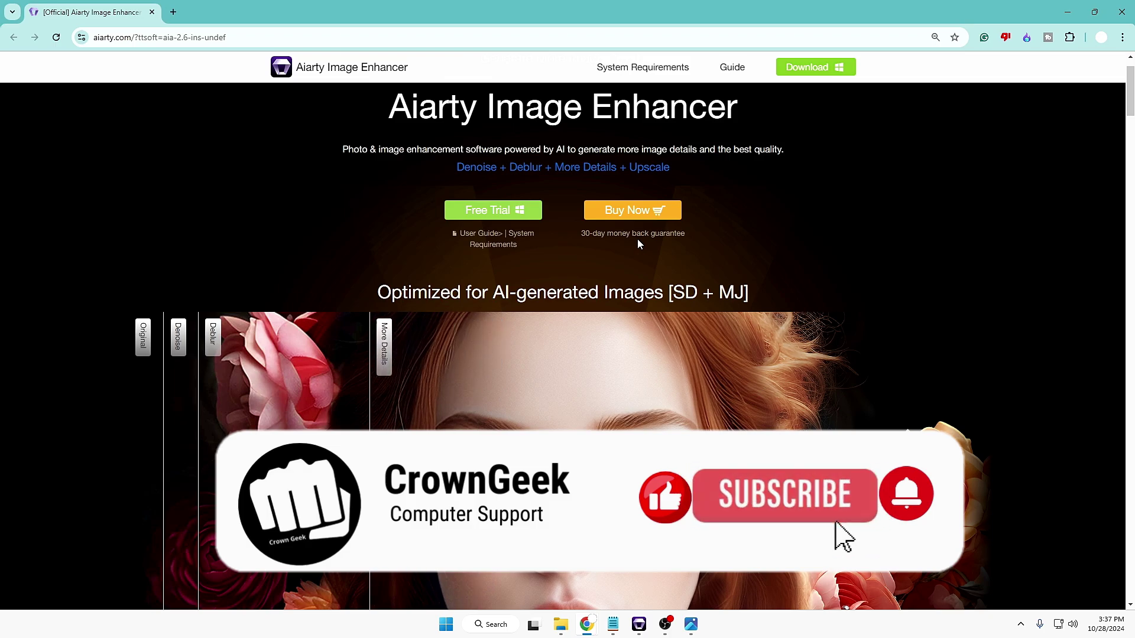
scroll(637, 247, down, 10)
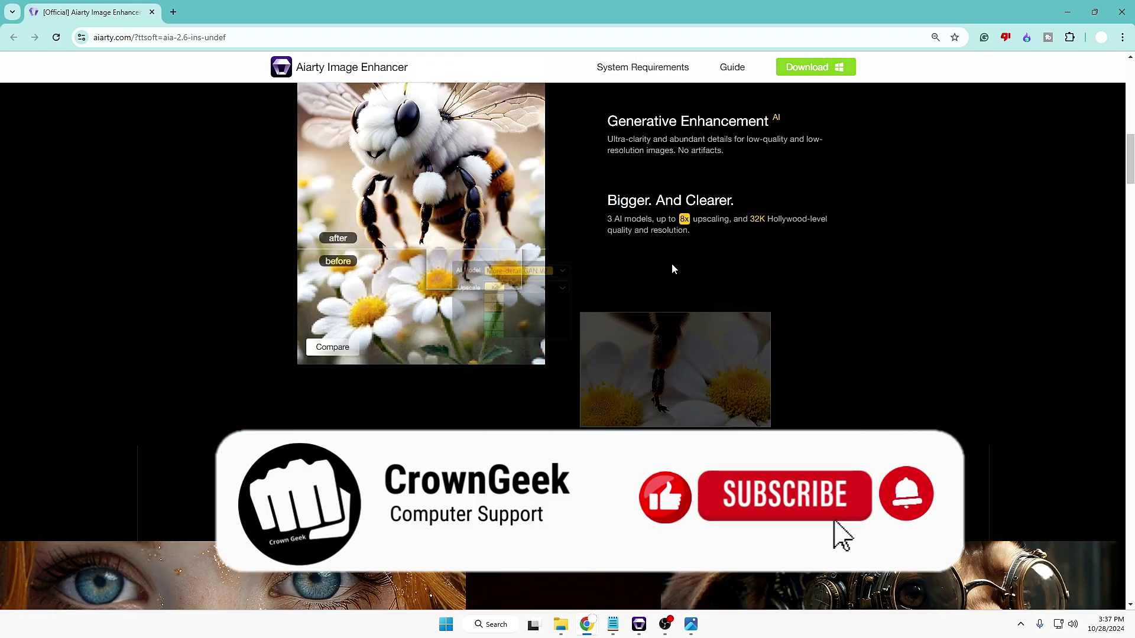
scroll(960, 289, down, 2)
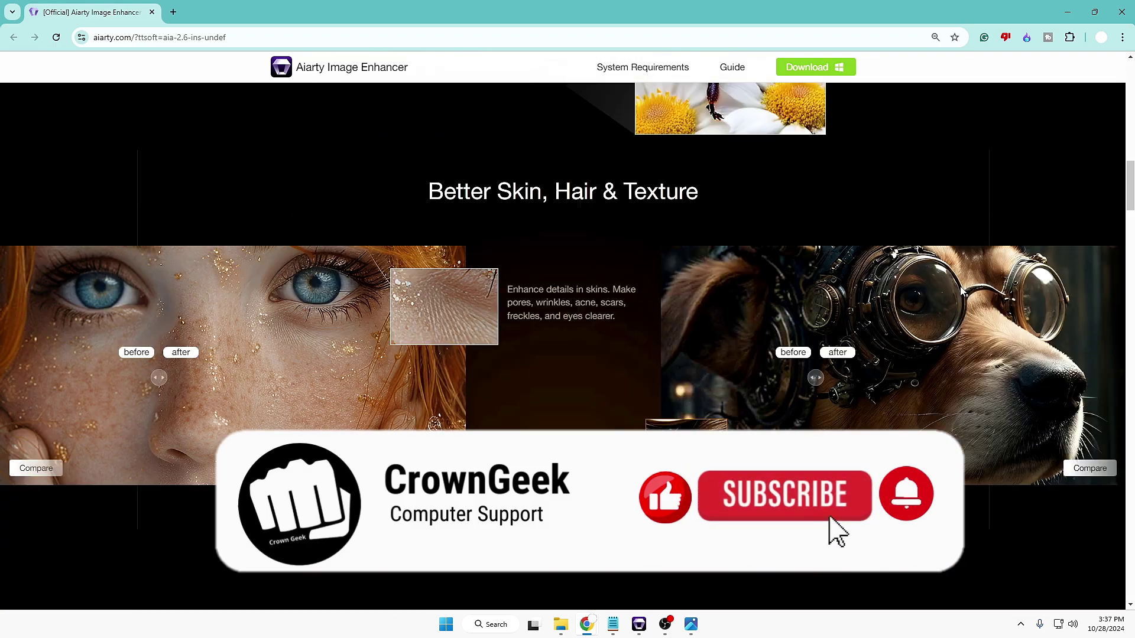